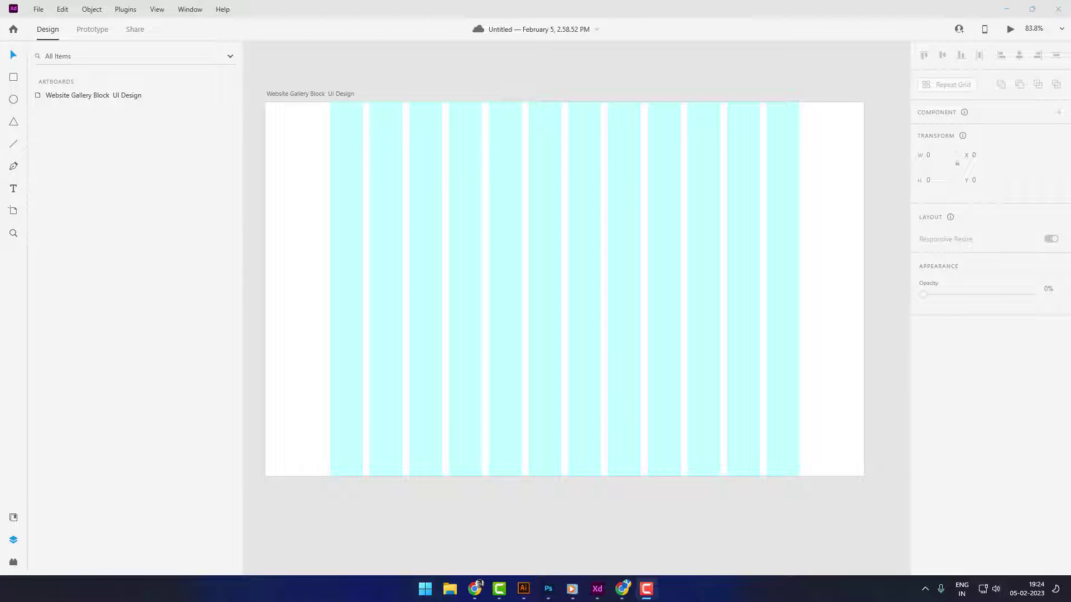
click(474, 589)
click(675, 82)
click(319, 94)
click(402, 65)
Draw a 1280 × 800 rectangle covering the whole artboard and remove its border
click(13, 77)
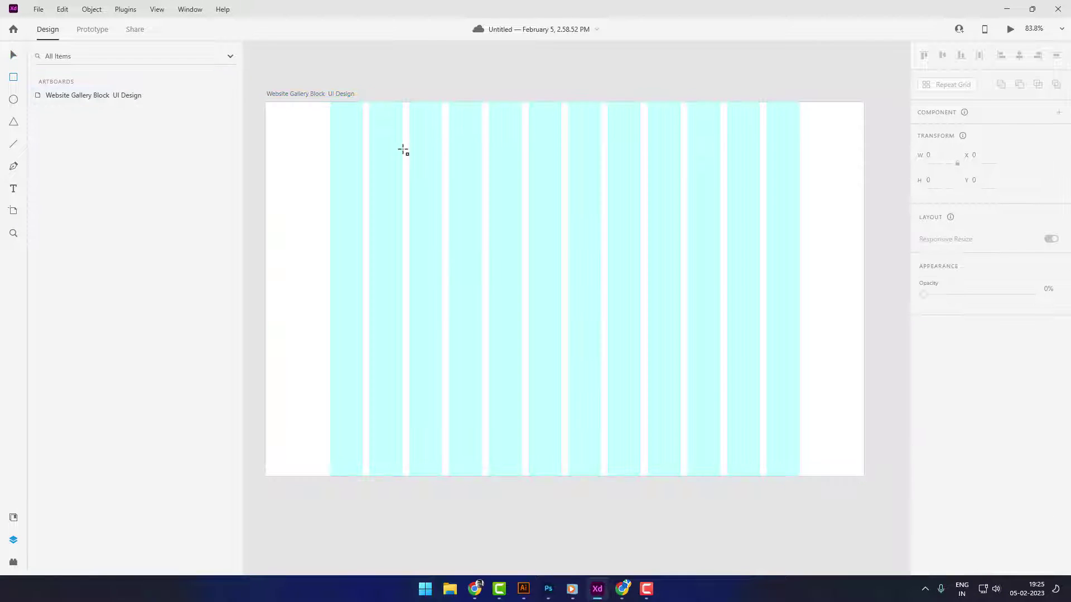
drag(265, 102, 863, 475)
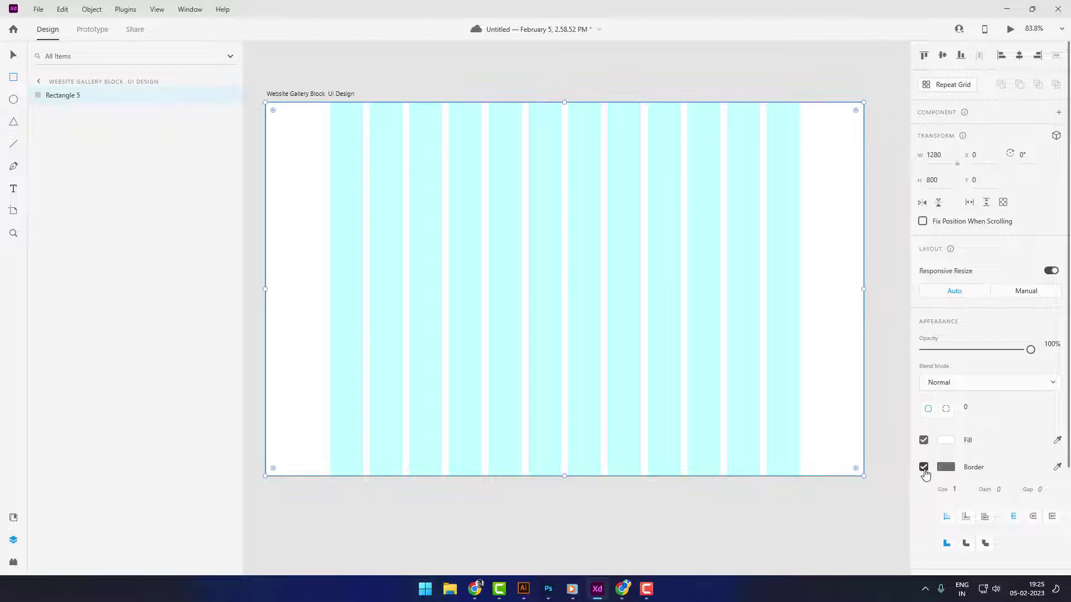
click(924, 466)
Change the background rectangle's fill from white to a solid medium green
click(946, 440)
drag(897, 443, 850, 406)
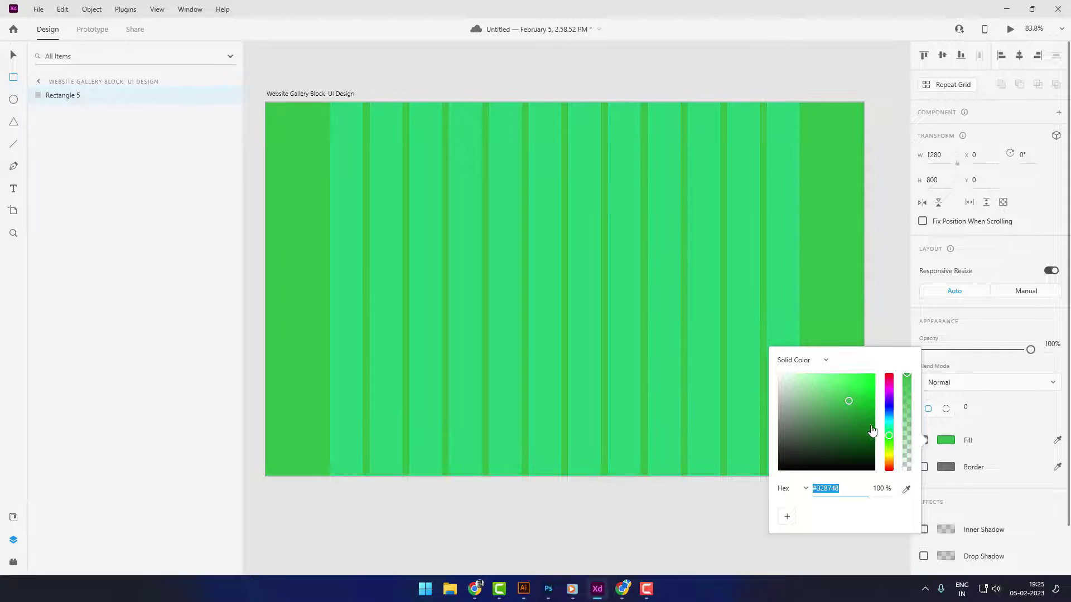
drag(889, 436, 853, 402)
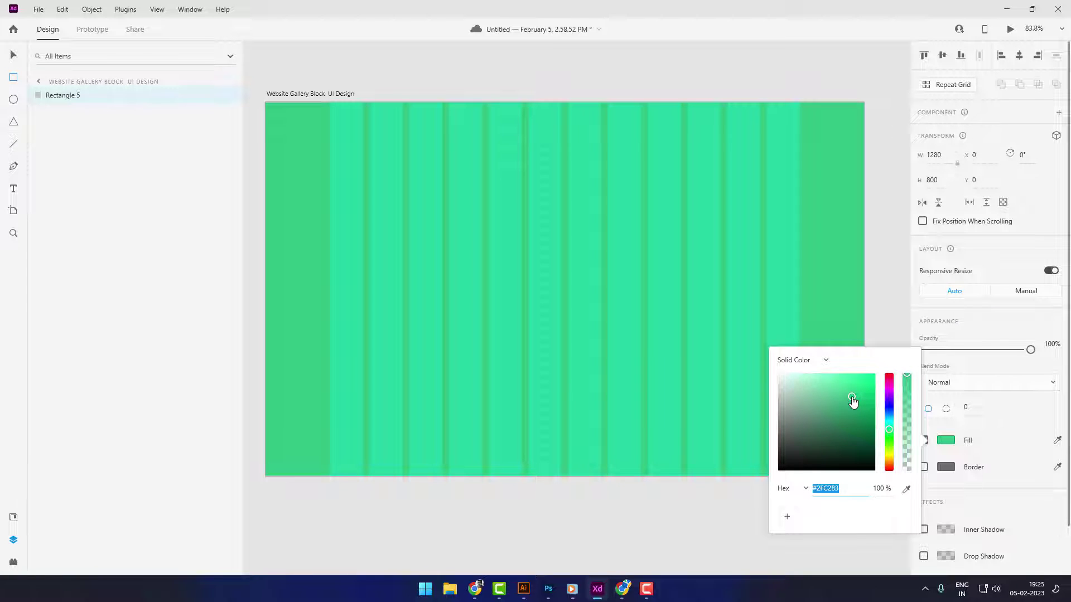
key(Escape)
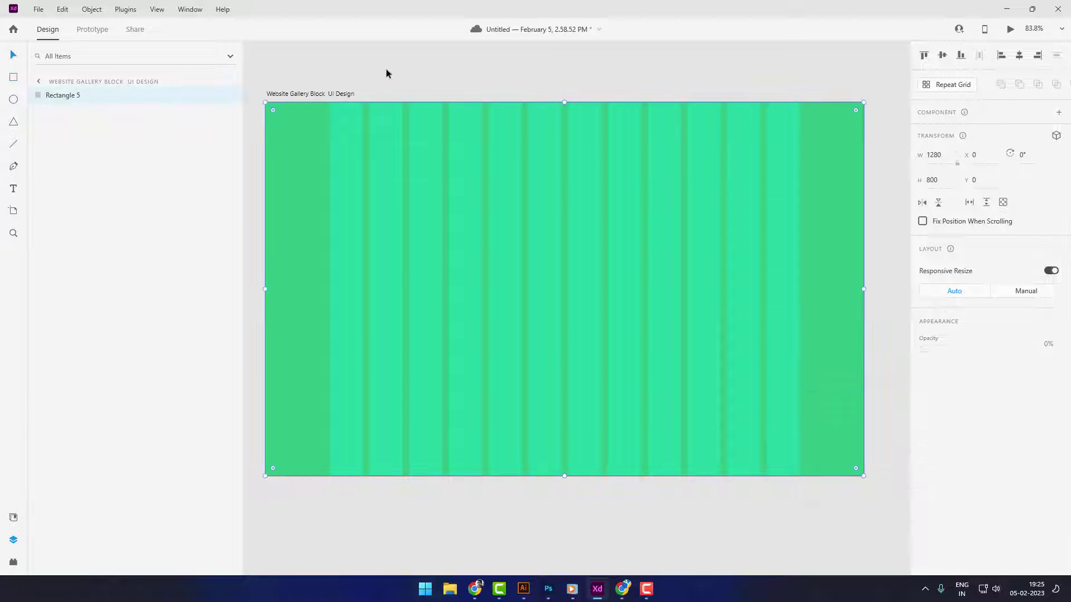
click(889, 339)
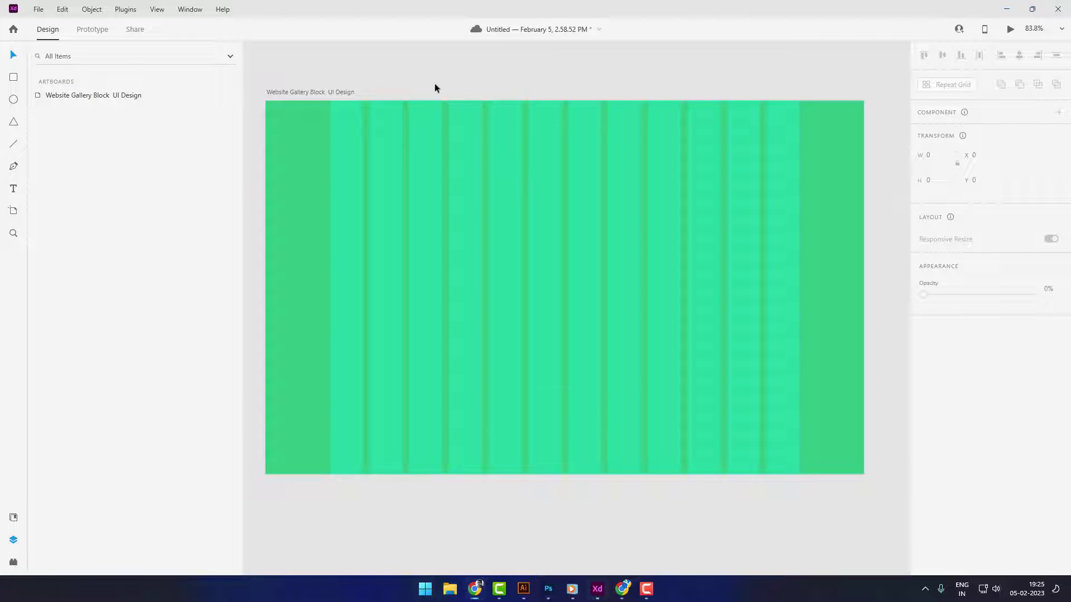
Add the title text "How to Use Plants in the Interior" near the artboard's upper left, inside the first grid column
key(t)
click(337, 139)
text(How to Use Plants in the Interior)
click(17, 58)
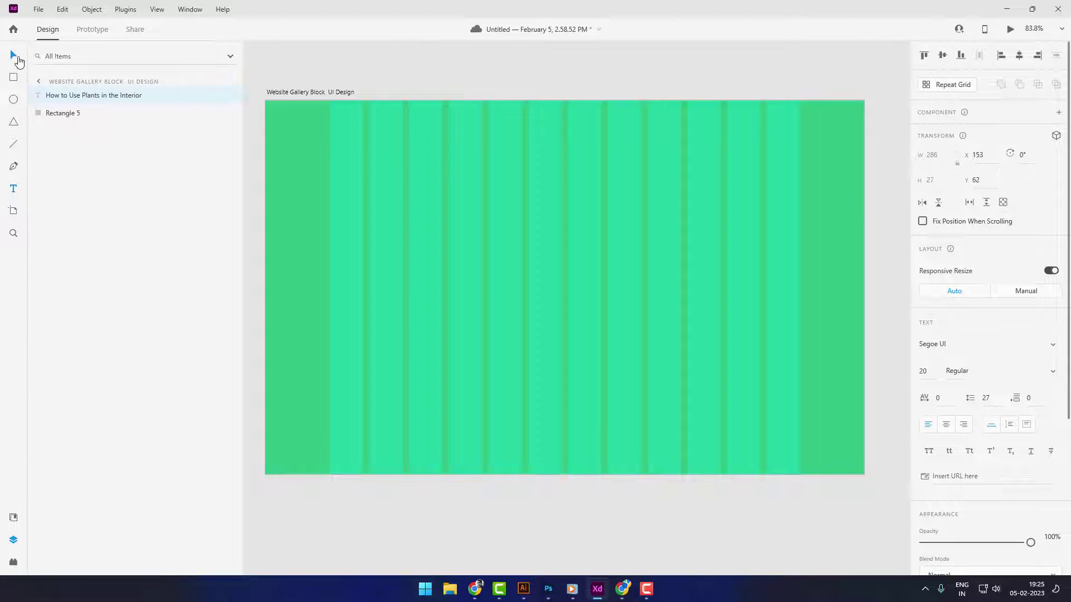
Set the title's font to Poppins at size 36
click(958, 346)
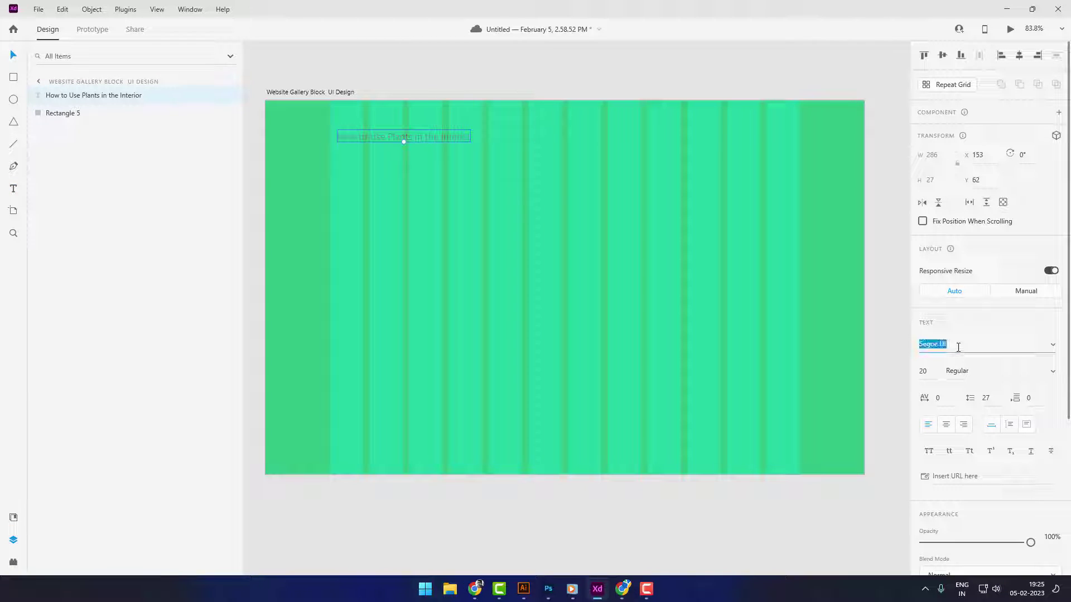
text(Poppins)
key(Return)
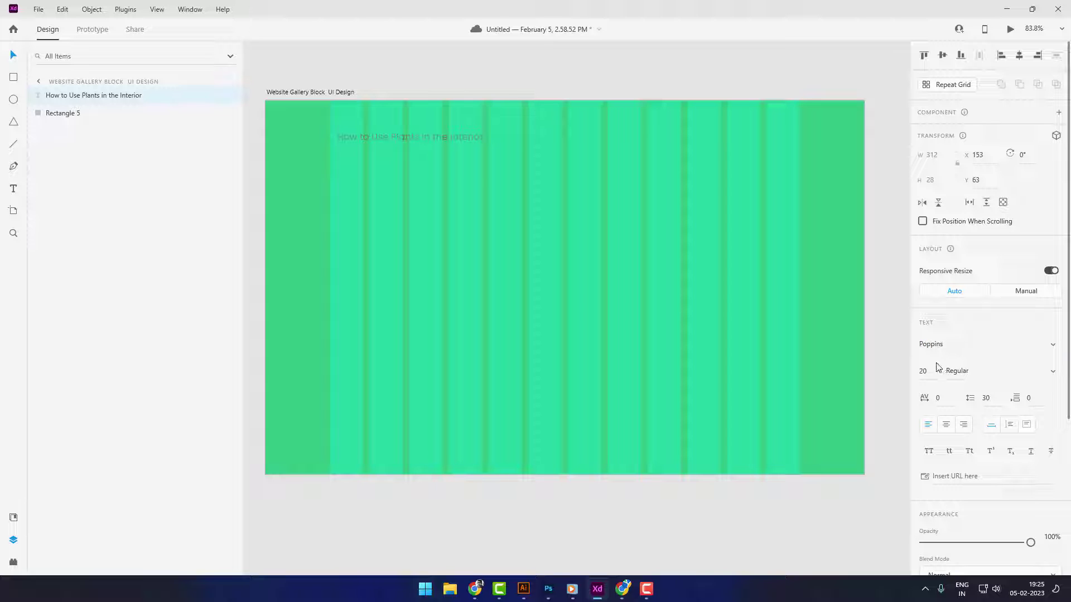
text(36)
key(Return)
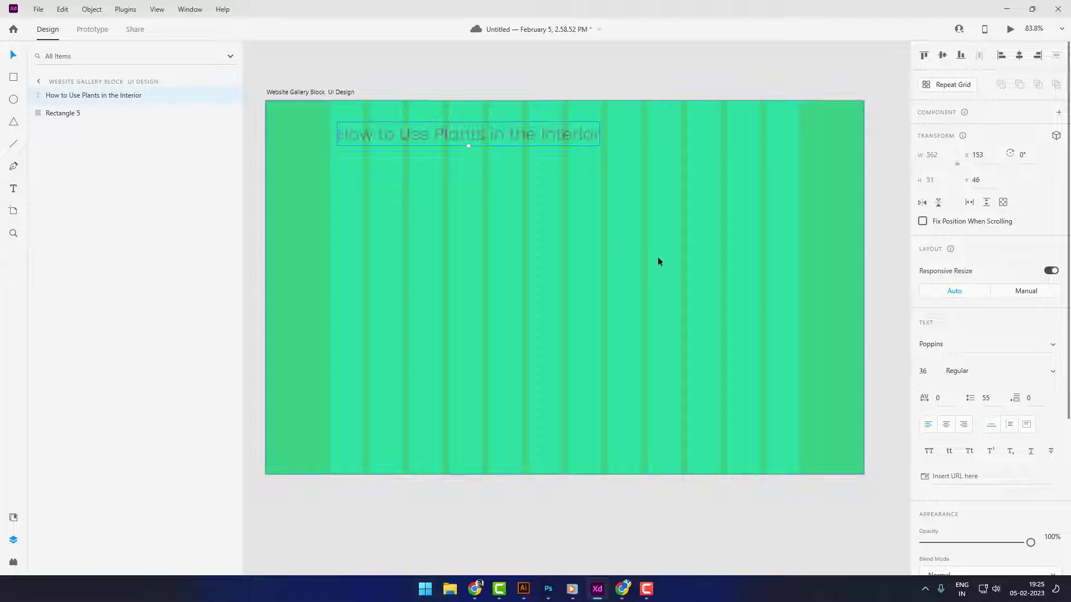
Break the title into two lines so that the second line reads "the Interior"
double_click(503, 139)
click(540, 134)
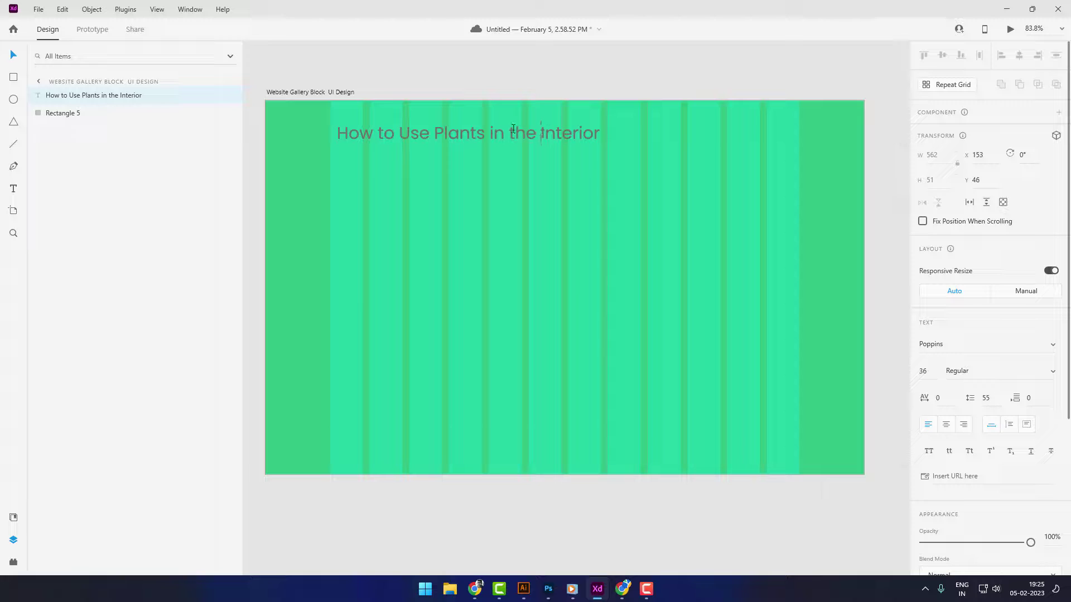
key(Return)
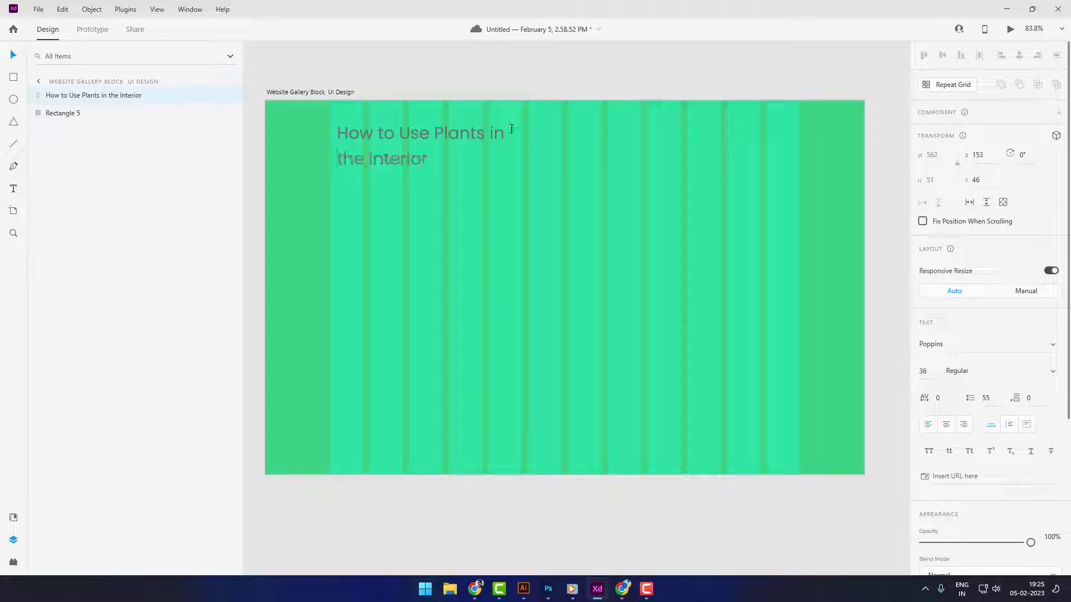
click(10, 58)
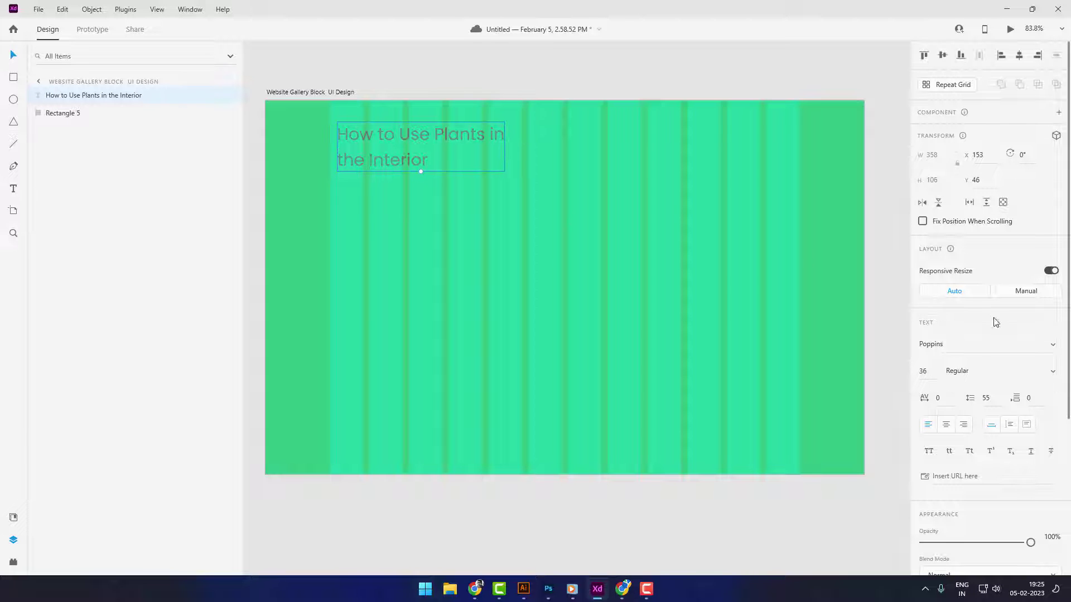
Set the title's font size to 48 and move it down to about X 154, Y 97
click(937, 374)
key(Return)
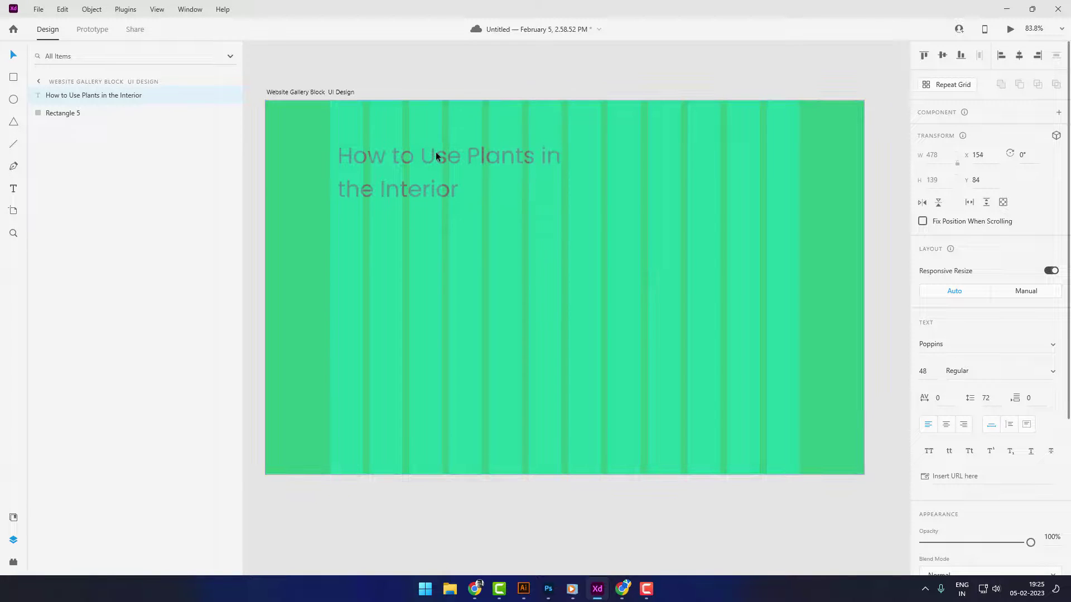
drag(436, 151, 530, 154)
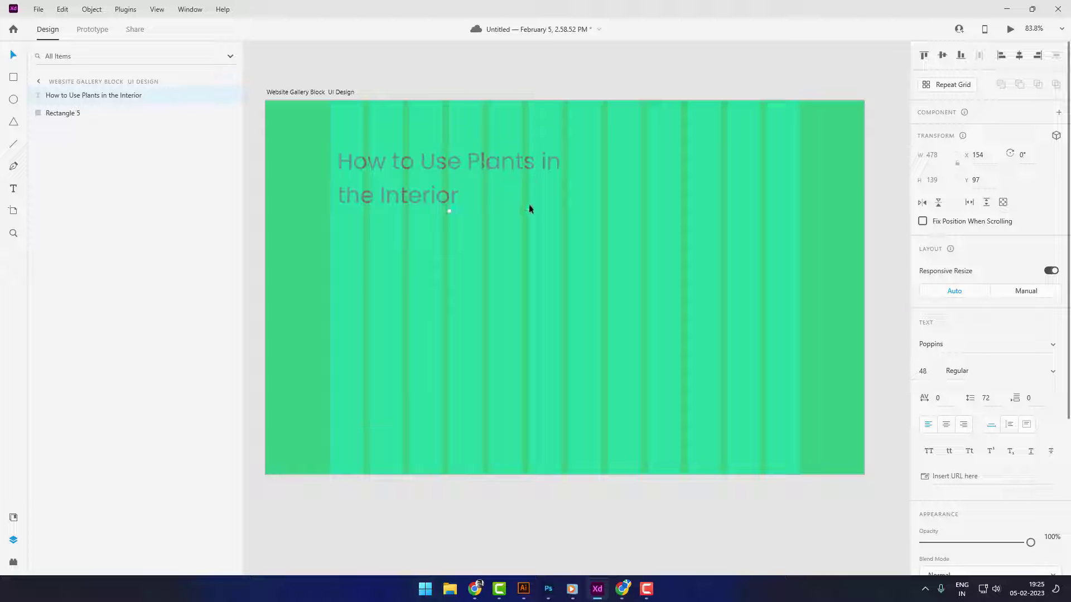
Give the title the SemiBold weight and a white fill
click(1052, 371)
click(975, 461)
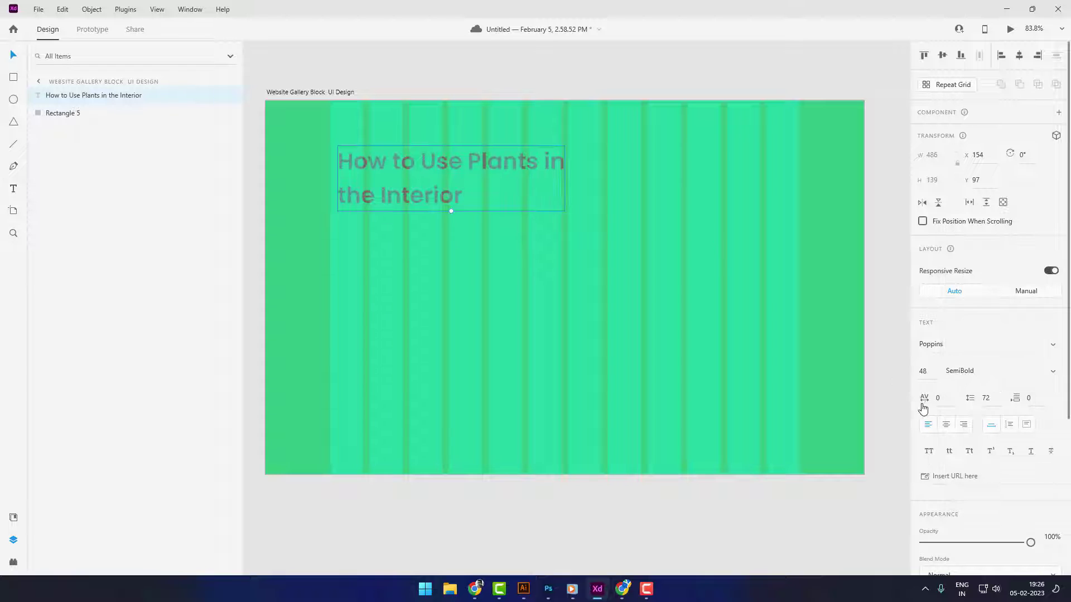
scroll(976, 488, down, 4)
click(941, 389)
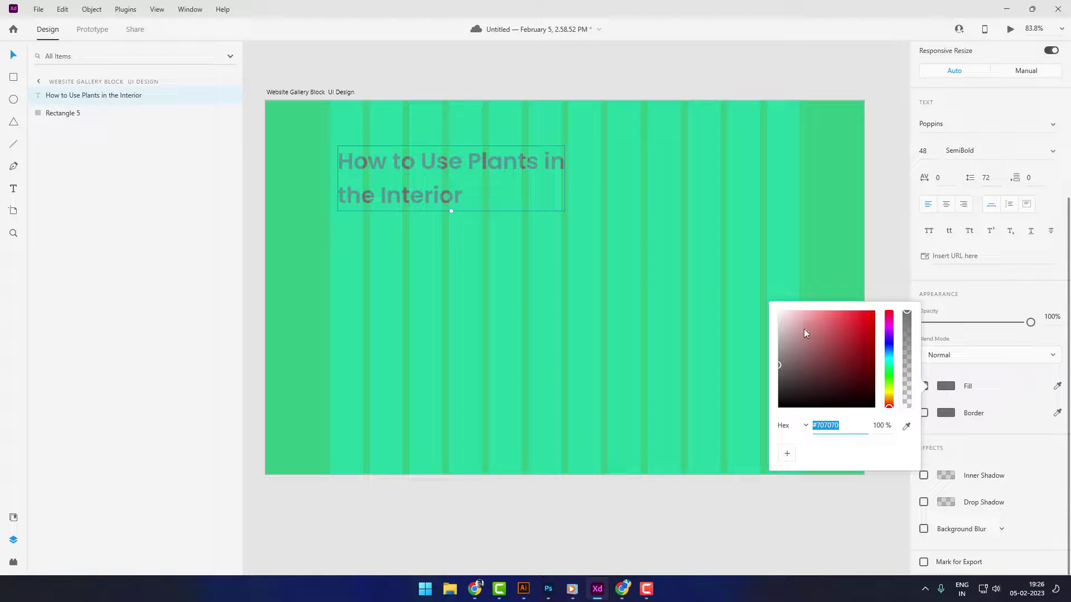
drag(804, 333, 690, 264)
Shift the title toward the left edge of the first grid column, at about X 144, Y 95
click(523, 163)
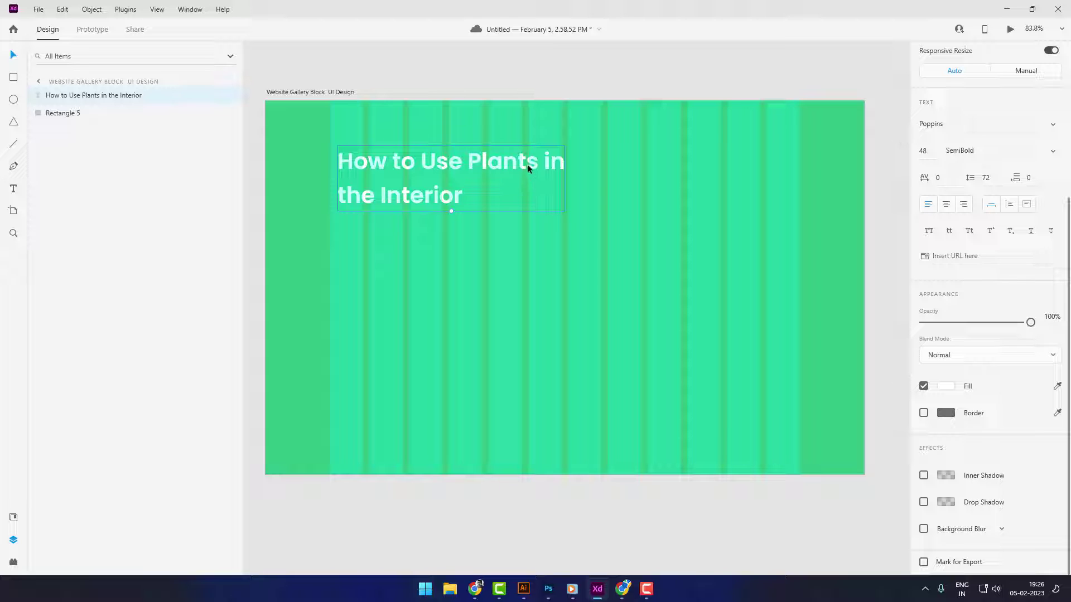
drag(525, 162, 521, 164)
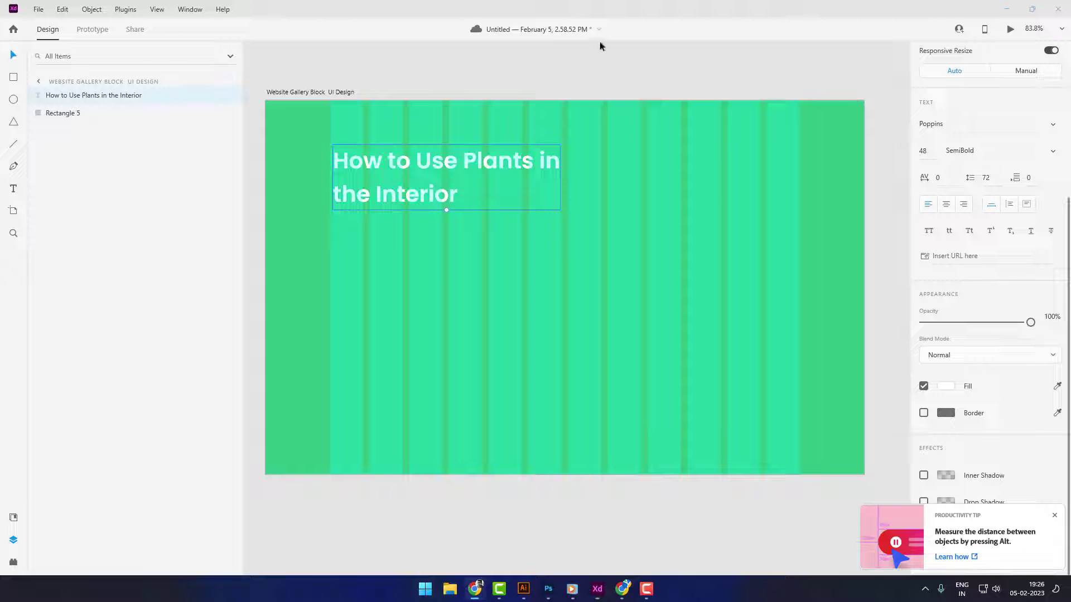
click(599, 73)
Create a text area about 473 × 131 beside the title and paste the copied indoor plants paragraph into it
key(t)
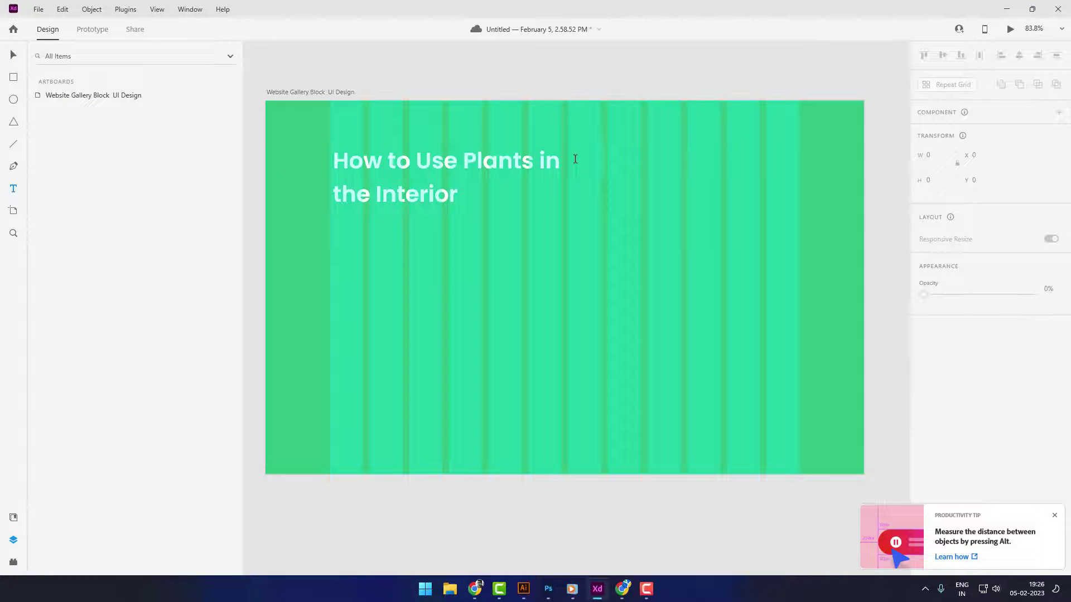
drag(574, 161, 794, 222)
key(ctrl+v)
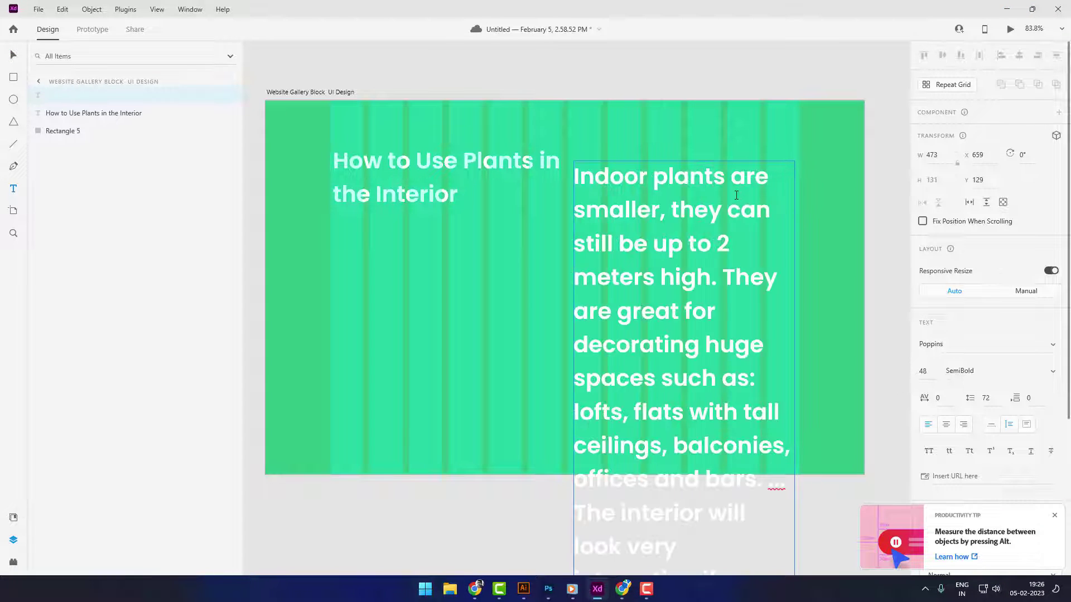
Set the whole paragraph to size 16 Regular and nudge its text area up to Y 121
key(ctrl+a)
click(923, 371)
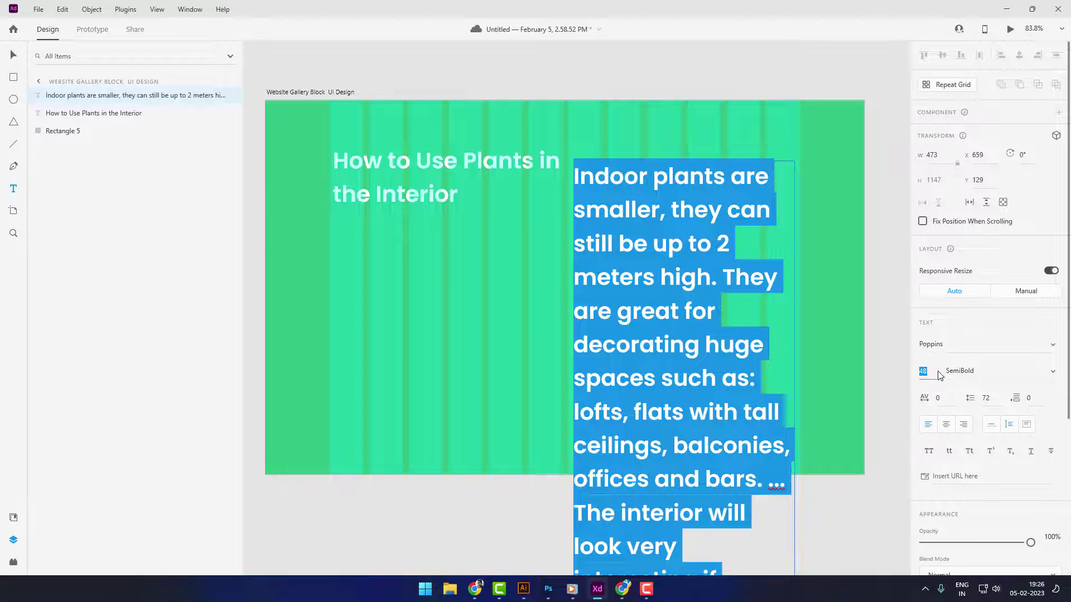
text(16)
key(Return)
click(954, 371)
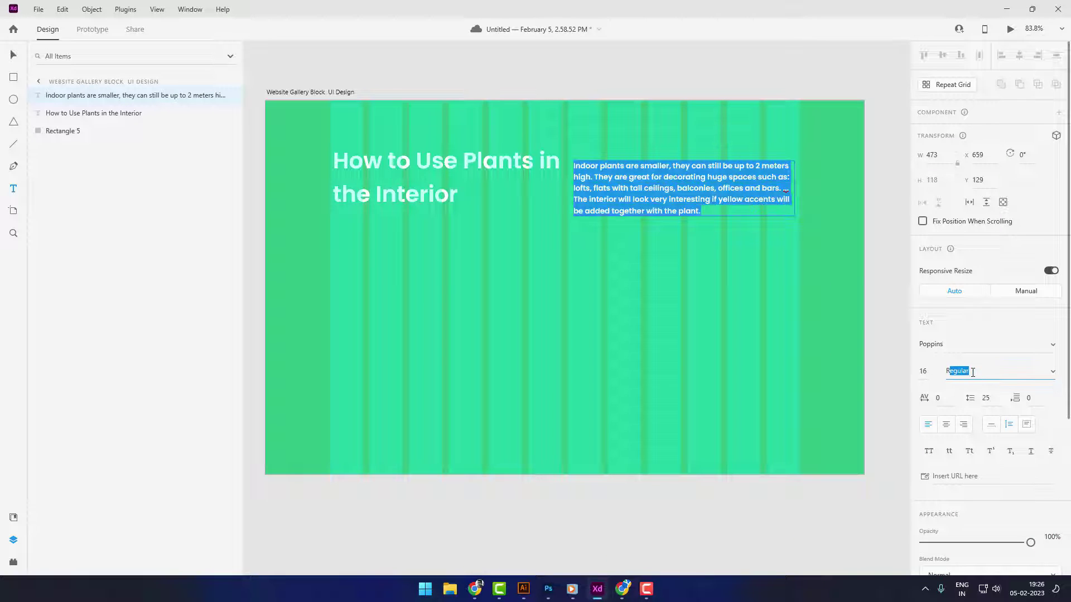
text(Regular)
key(Return)
click(18, 56)
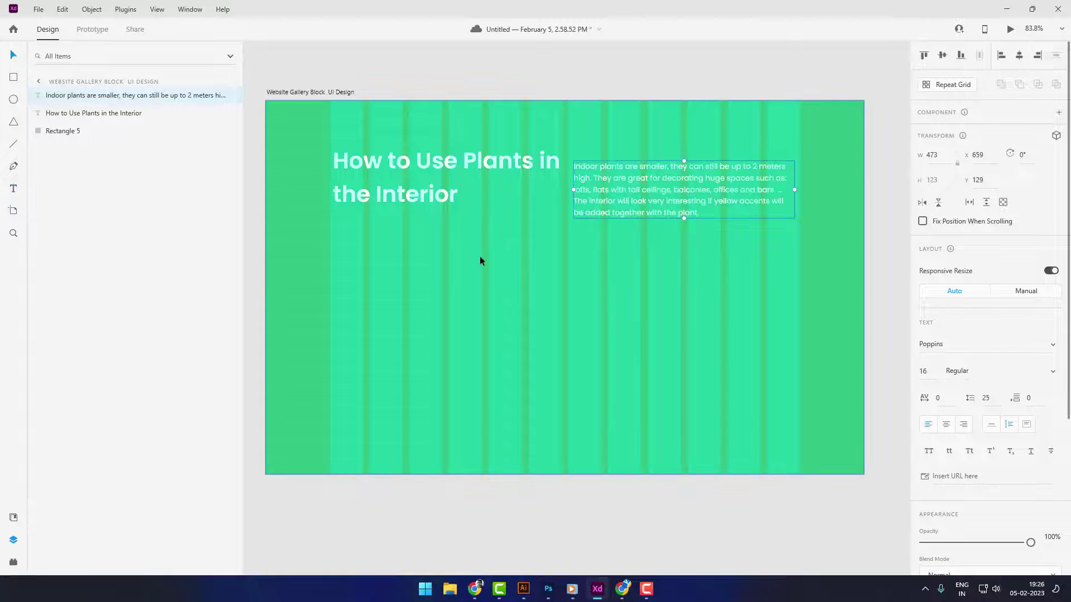
key(Up)
key(Up)
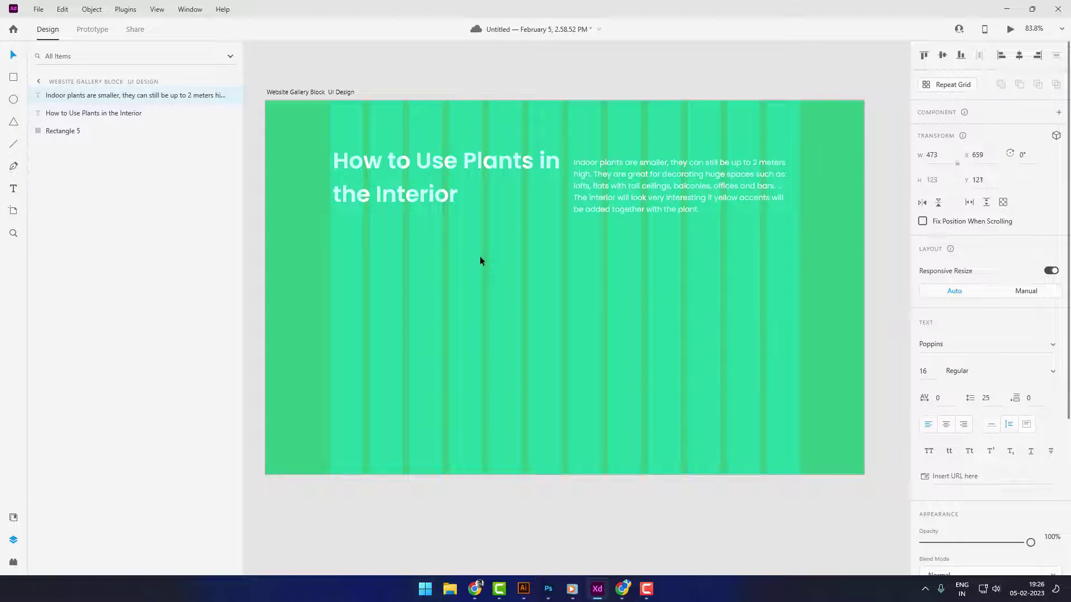
Make the paragraph a fixed-size text box with font size 18 and extend its height to about 172
click(1026, 424)
key(Return)
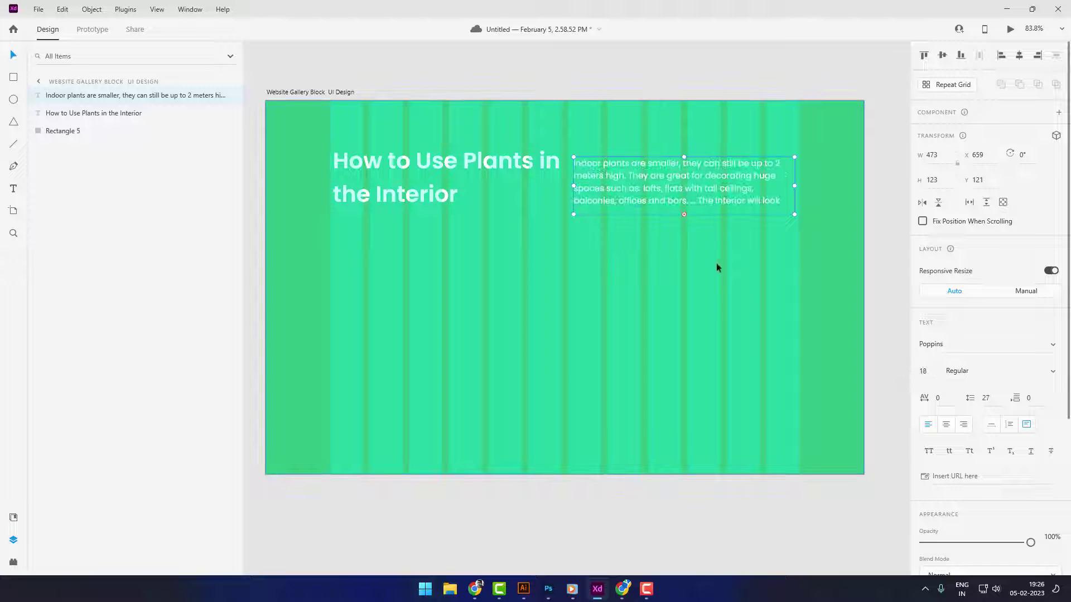
drag(683, 214, 683, 235)
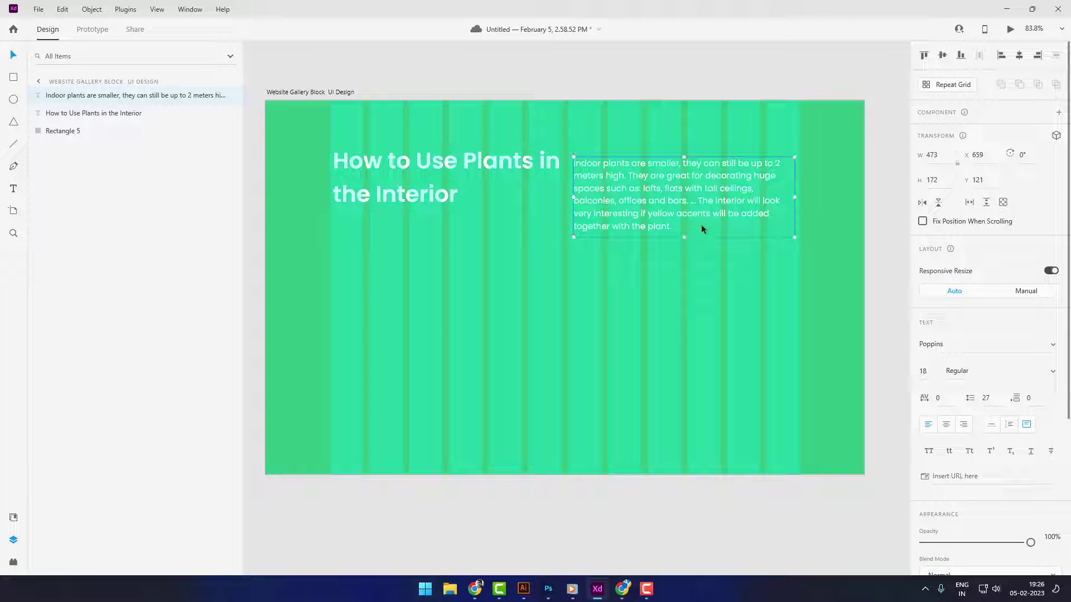
Nudge the paragraph up to Y 108
key(Up)
key(Up)
key(Up)
key(Up)
key(Up)
key(Up)
key(Up)
key(Up)
key(Up)
key(Up)
key(Up)
key(Up)
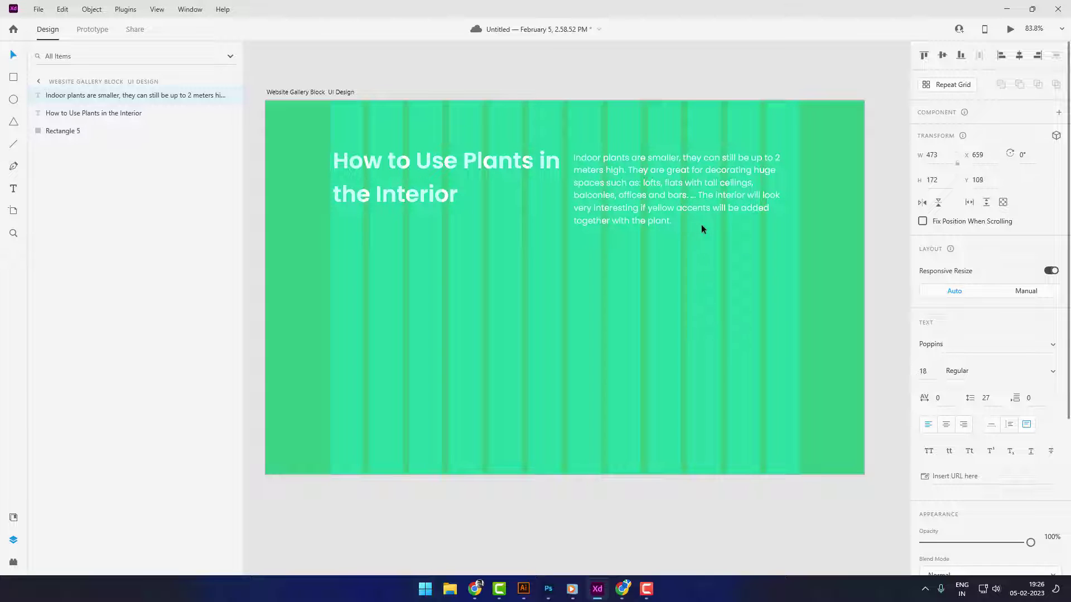
Try aligning the title and the paragraph by their vertical middles
shift+click(464, 177)
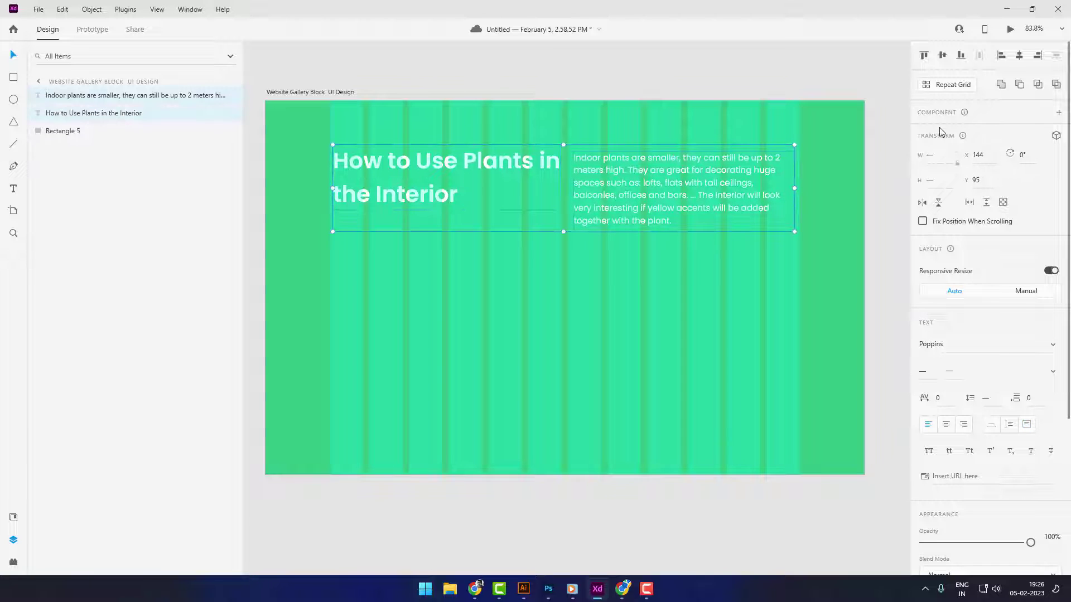
click(924, 56)
click(941, 55)
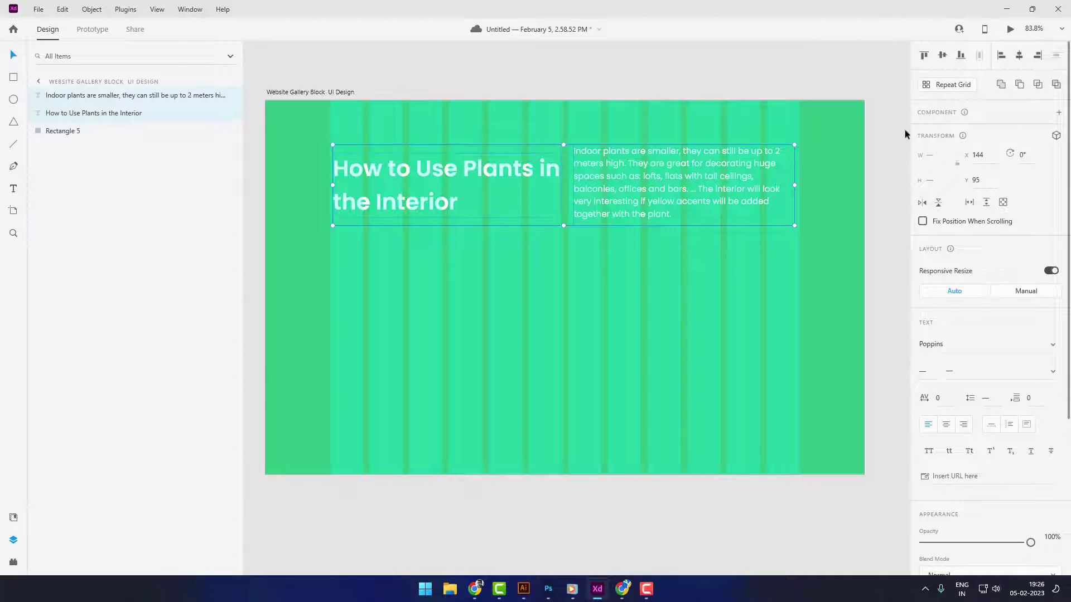
click(897, 150)
Align the top edges of the title and the paragraph
click(504, 180)
shift+click(669, 184)
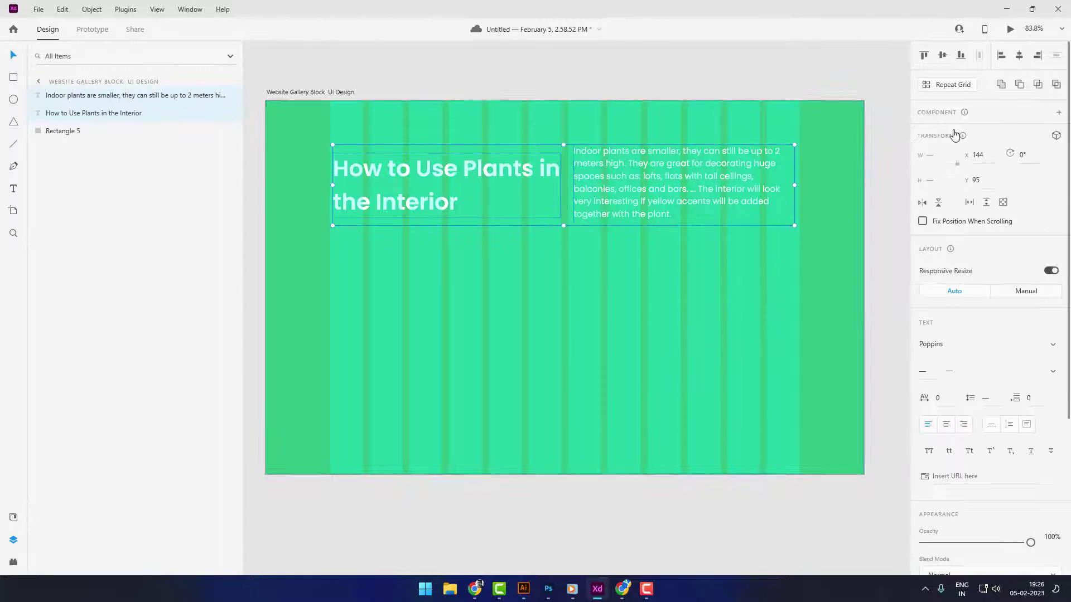
click(923, 55)
click(870, 151)
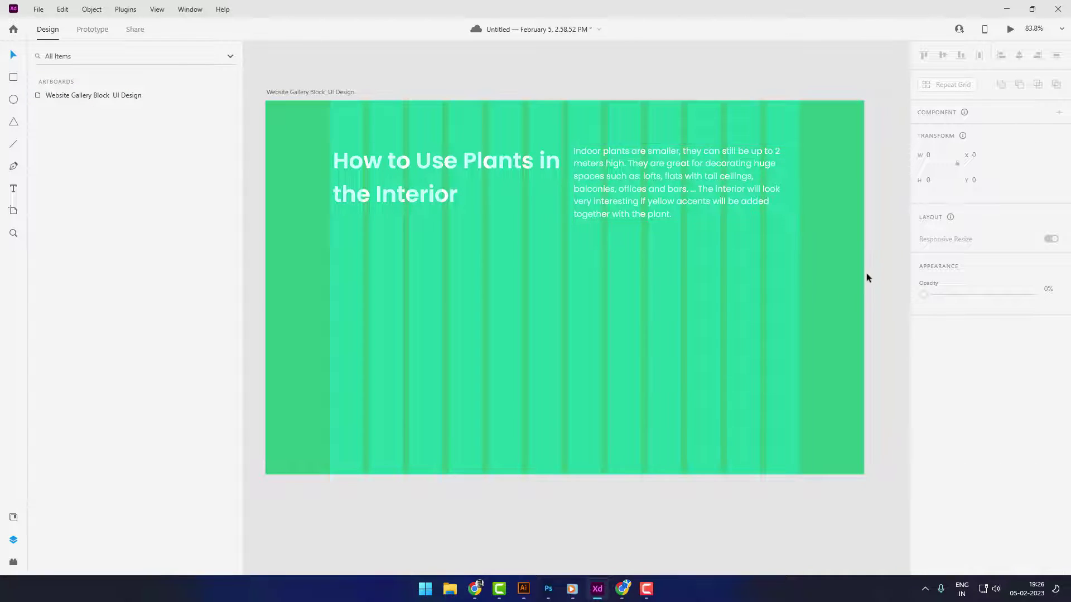
Move the title down so its second line sits about level with the paragraph's last line
click(524, 167)
key(ctrl+z)
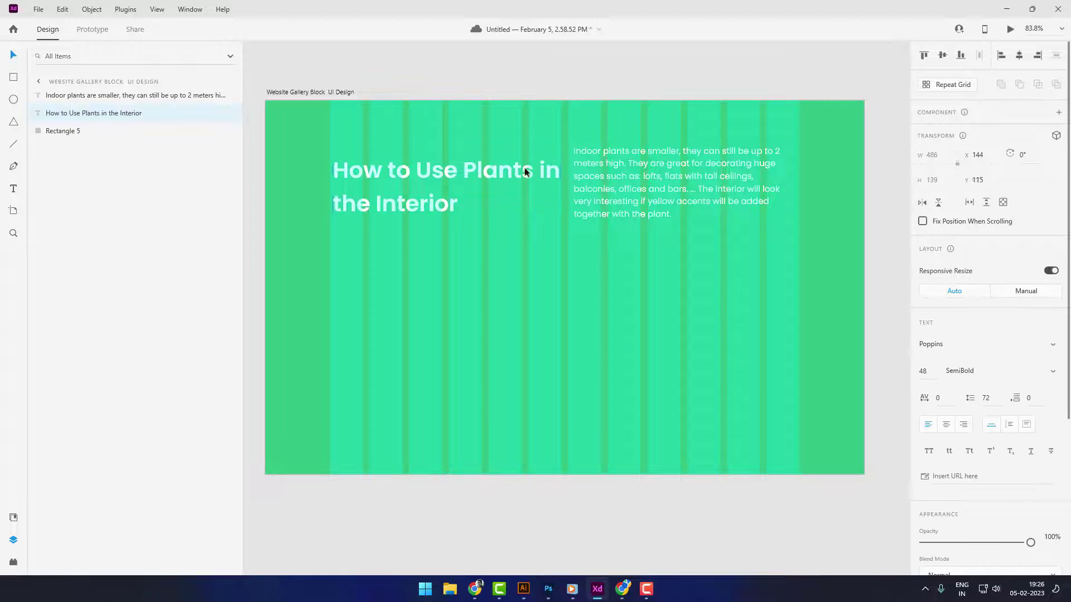
key(ctrl+z)
shift+click(609, 172)
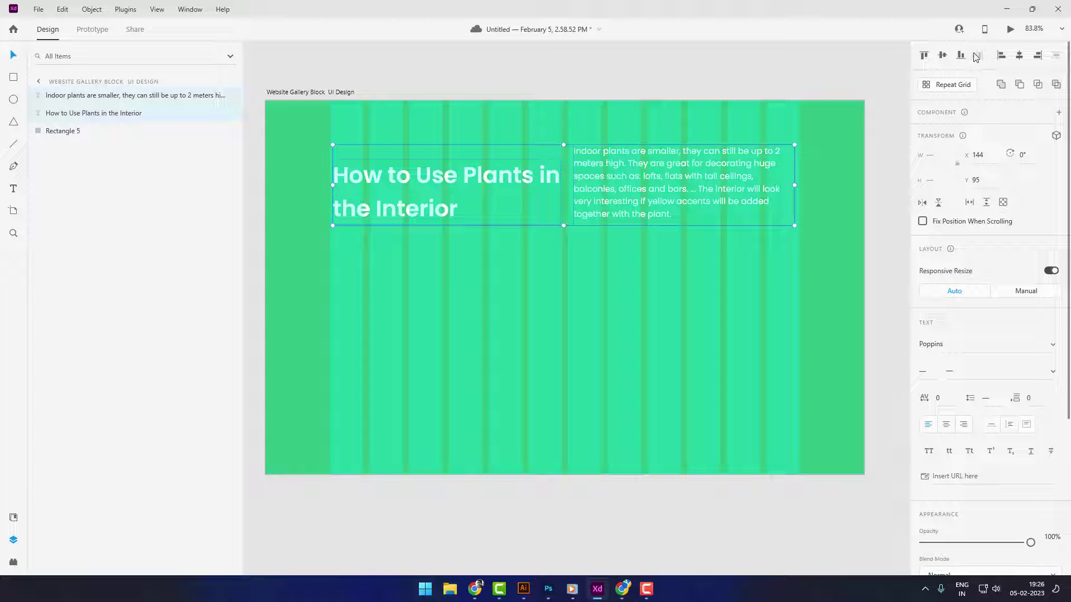
click(821, 126)
Duplicate the title slightly above the original and change the copy's text to "Gallery"
drag(476, 178, 491, 148)
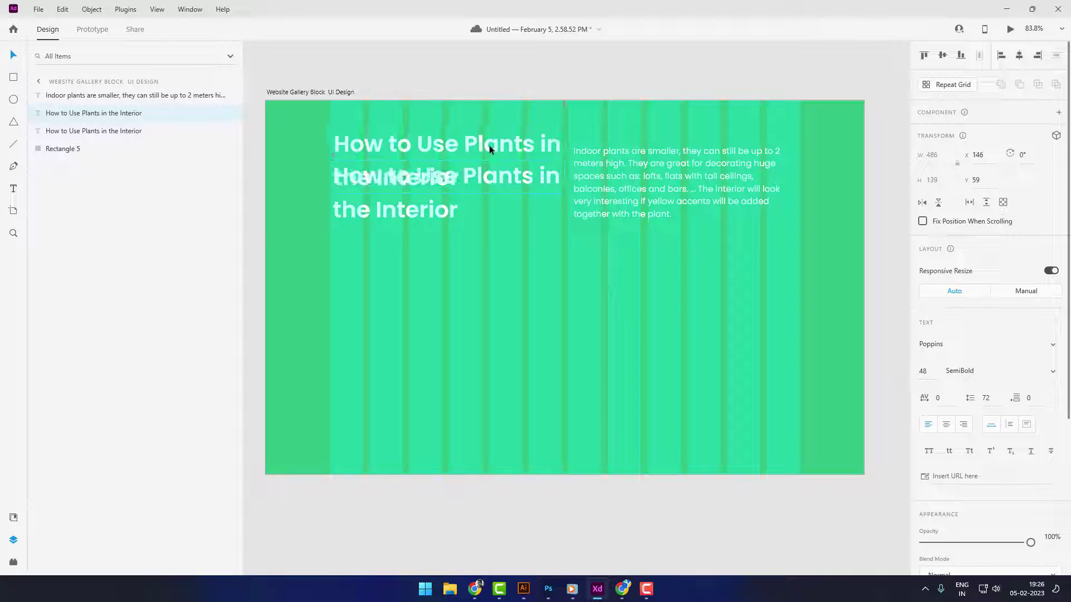
double_click(490, 148)
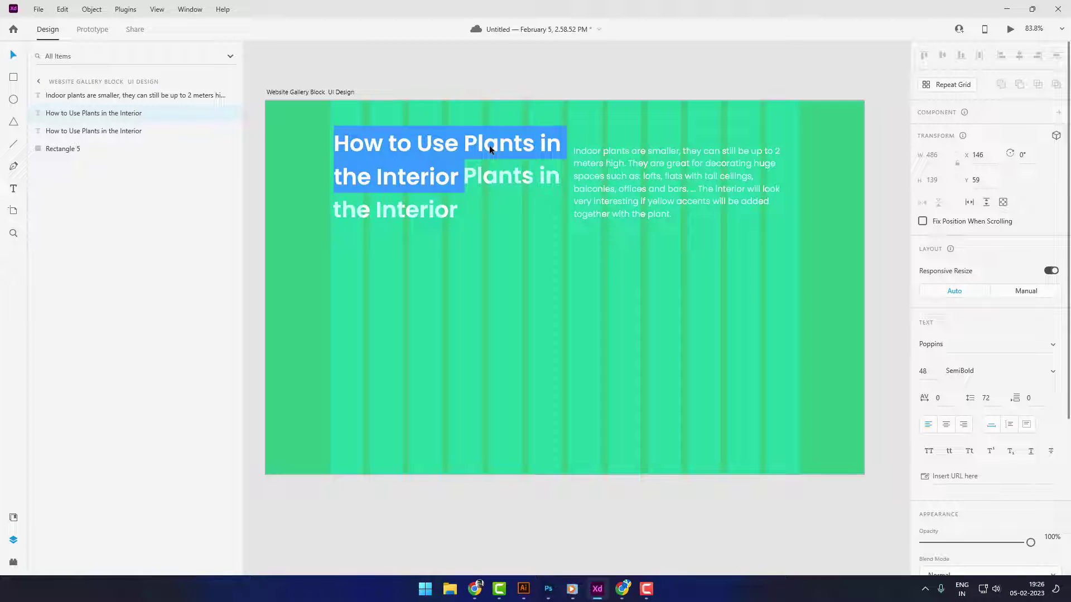
text(Gallery)
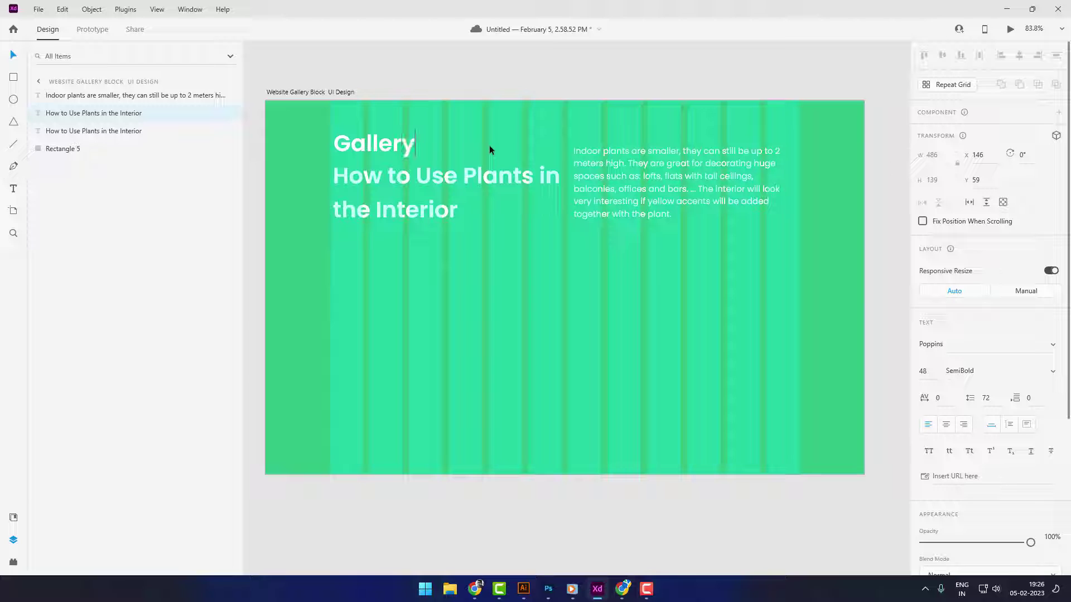
key(Escape)
Move the Gallery label down to Y 72, just above the title, and align the left edges of both texts
drag(411, 156, 403, 153)
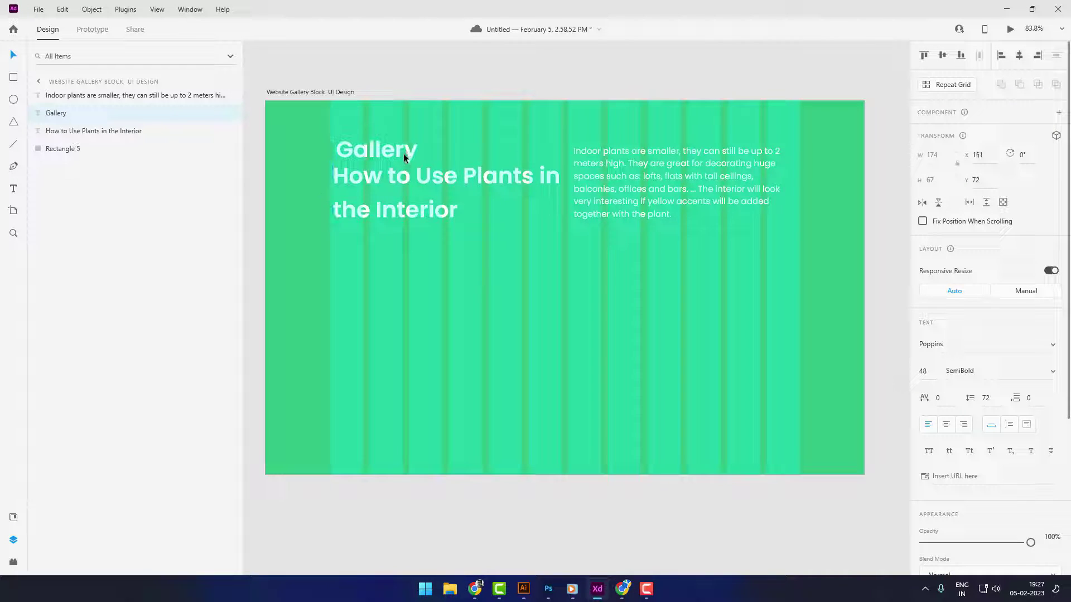
shift+click(407, 167)
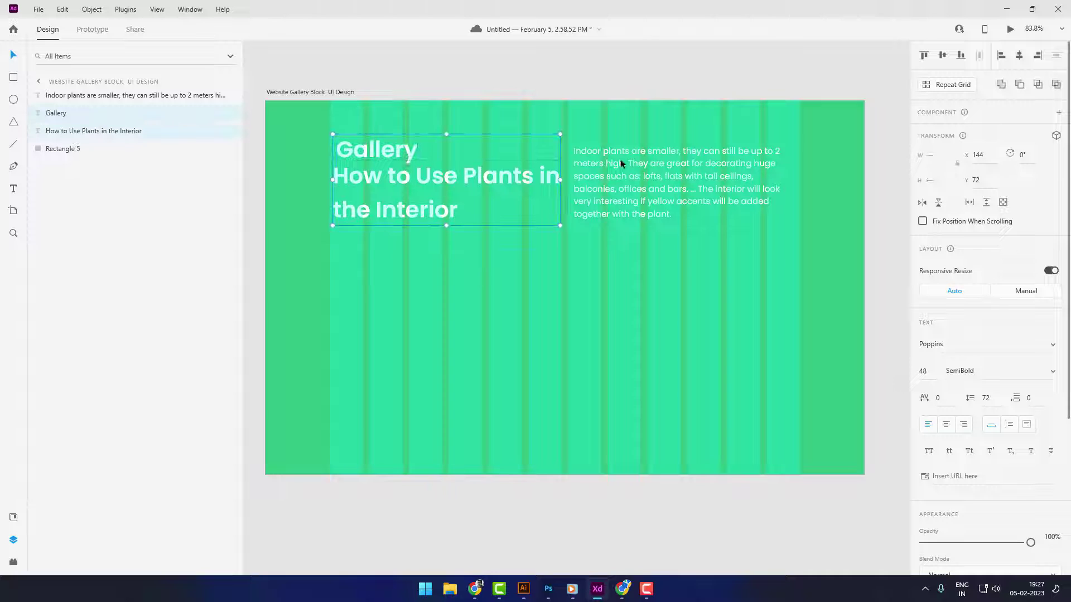
click(562, 63)
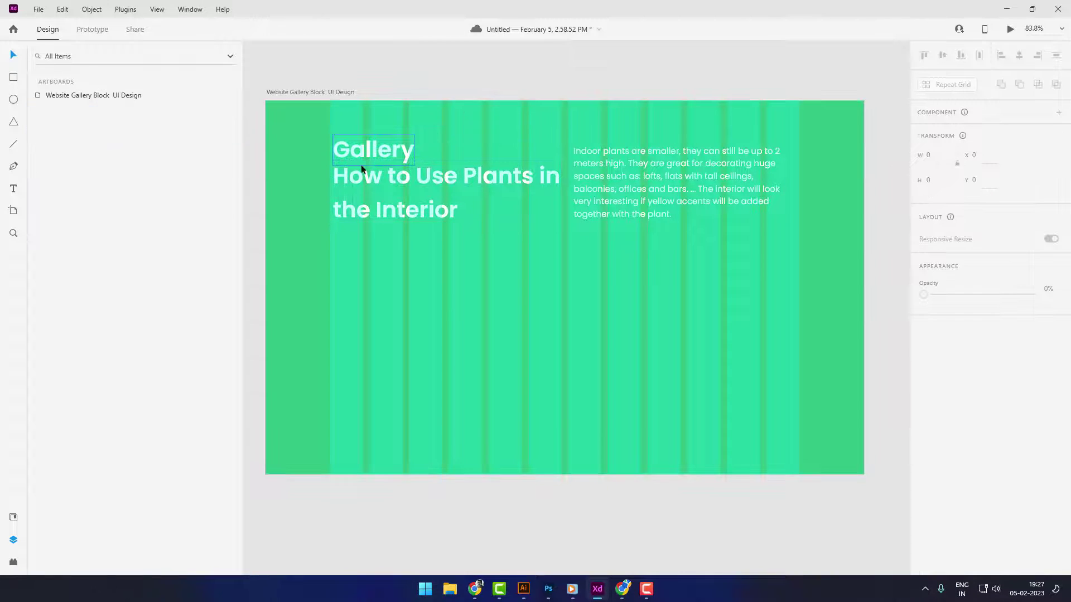
Set the Gallery label to font size 36 with the Regular weight
click(361, 167)
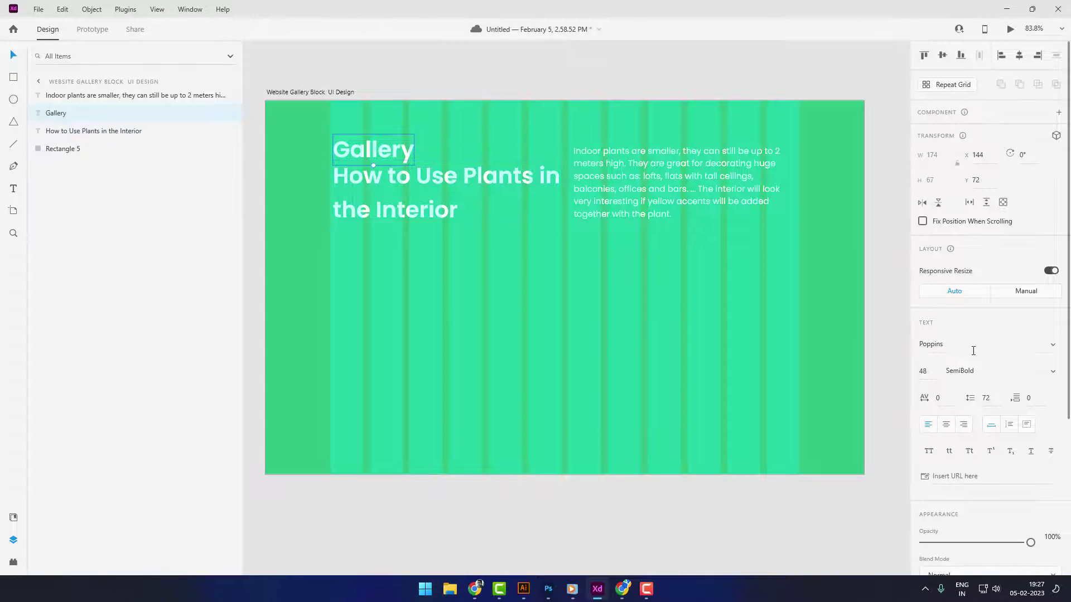
click(926, 371)
text(36)
key(Return)
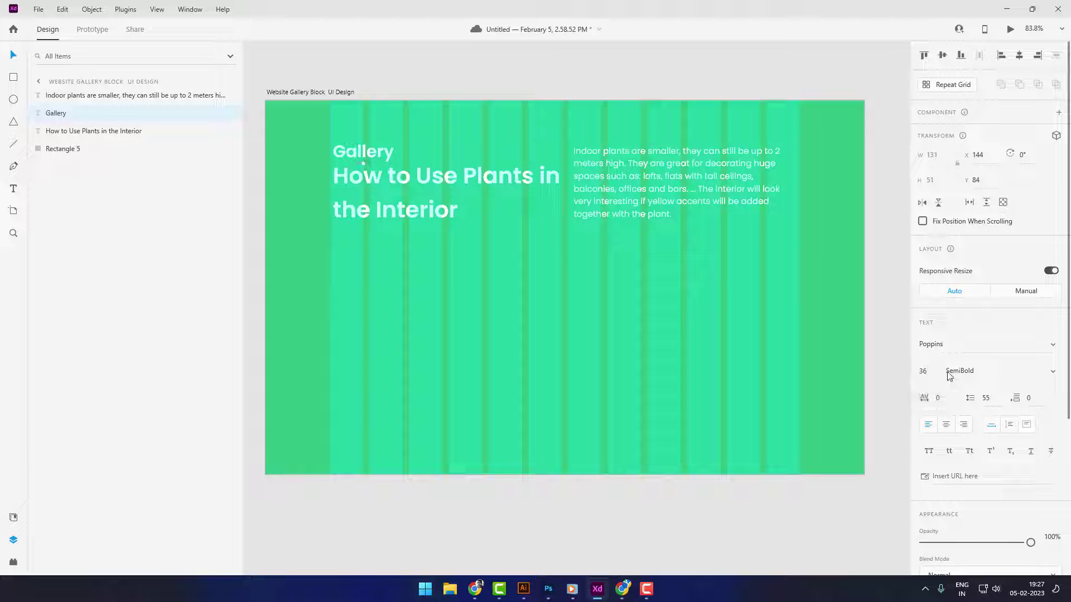
click(1002, 371)
text(Regular)
key(Return)
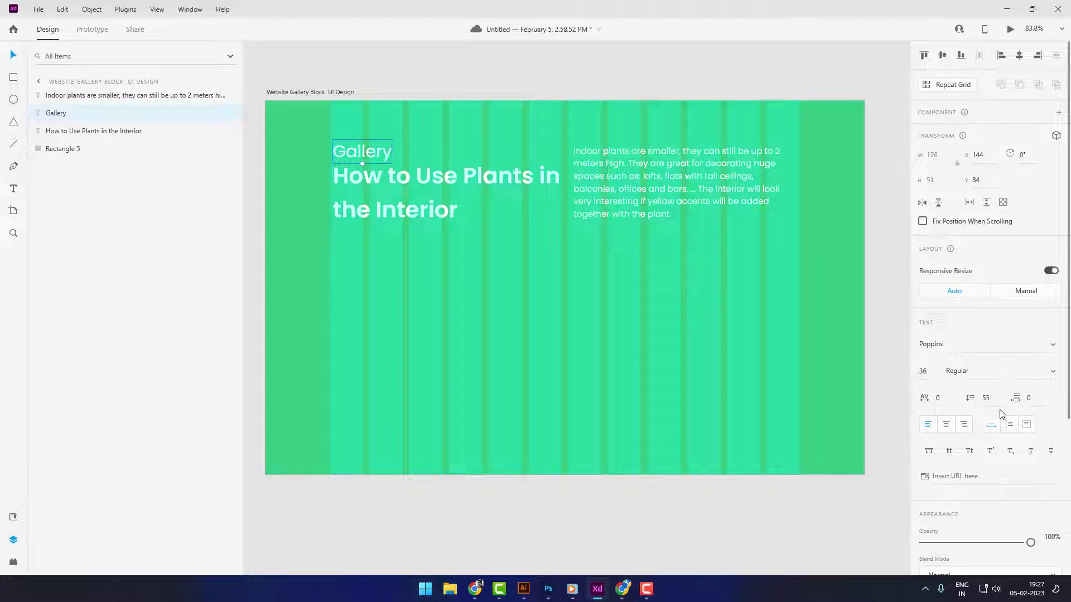
Change the Gallery label's fill from white to a dark grey, about #4B4A4A
scroll(1001, 410, down, 4)
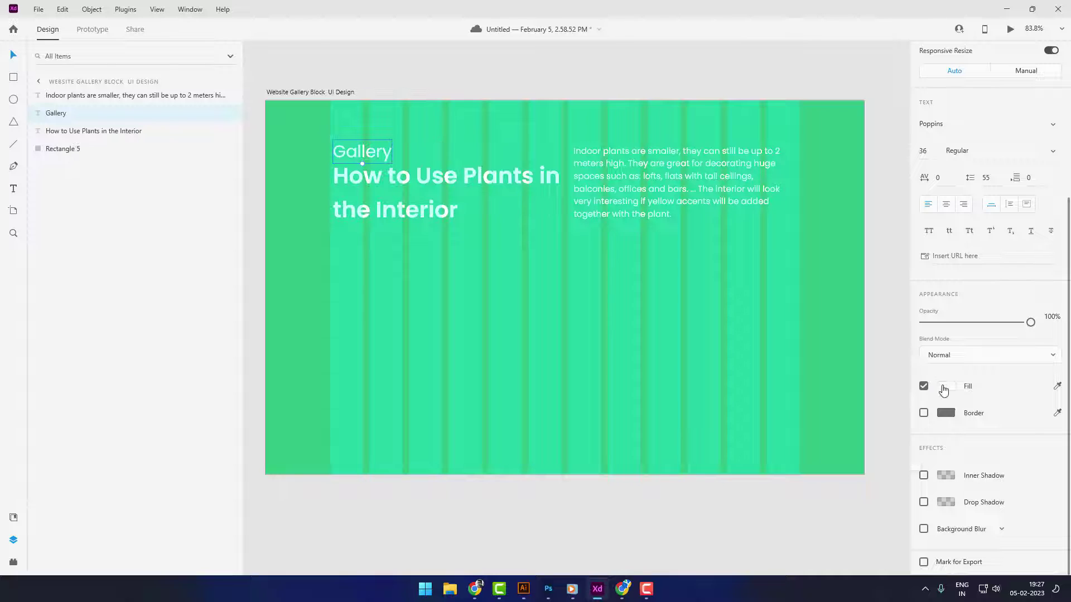
click(945, 386)
drag(805, 370, 779, 382)
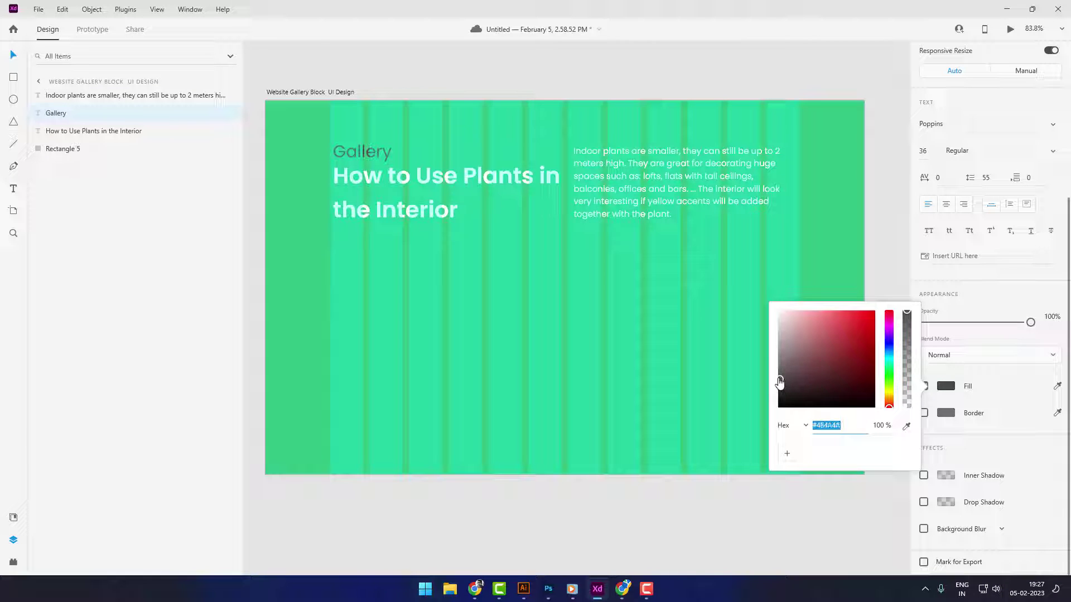
click(647, 176)
click(650, 483)
Hide the artboard's layout grid to check the text block without it, and show the grid again
scroll(633, 426, down, 2)
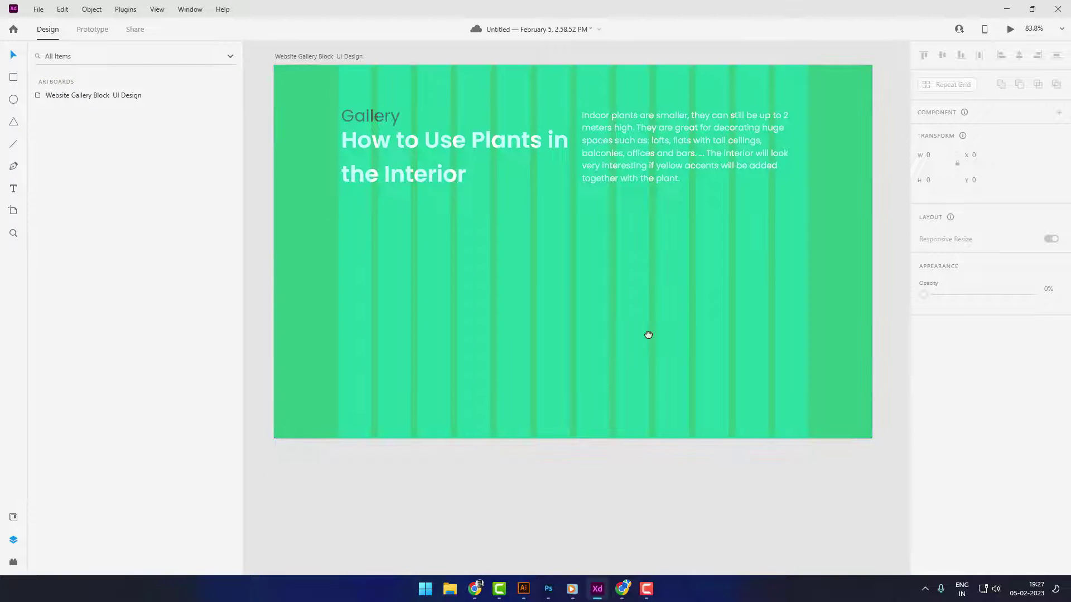
click(298, 55)
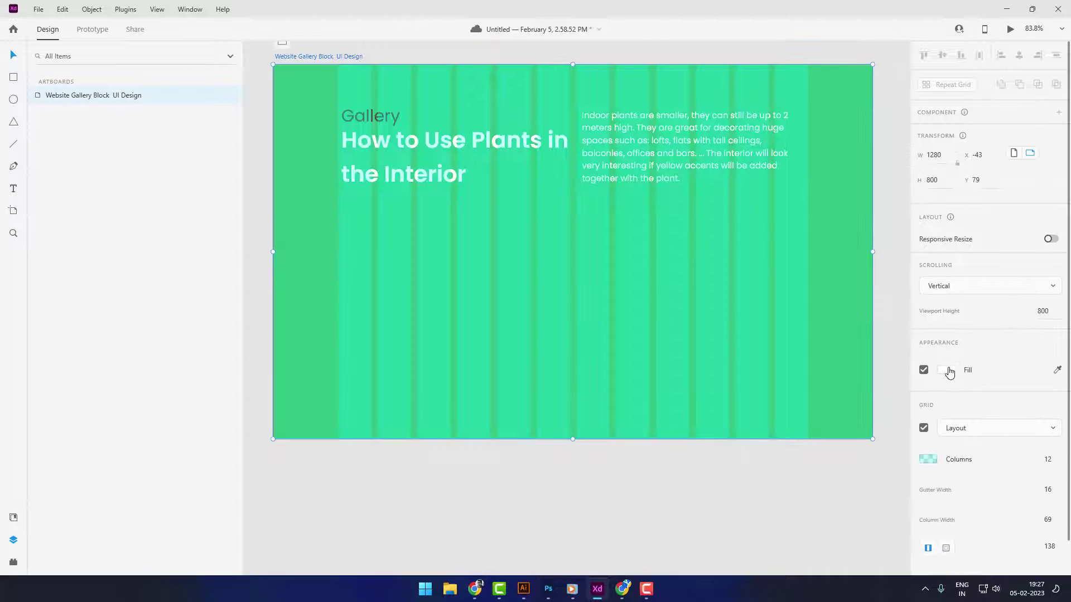
click(924, 428)
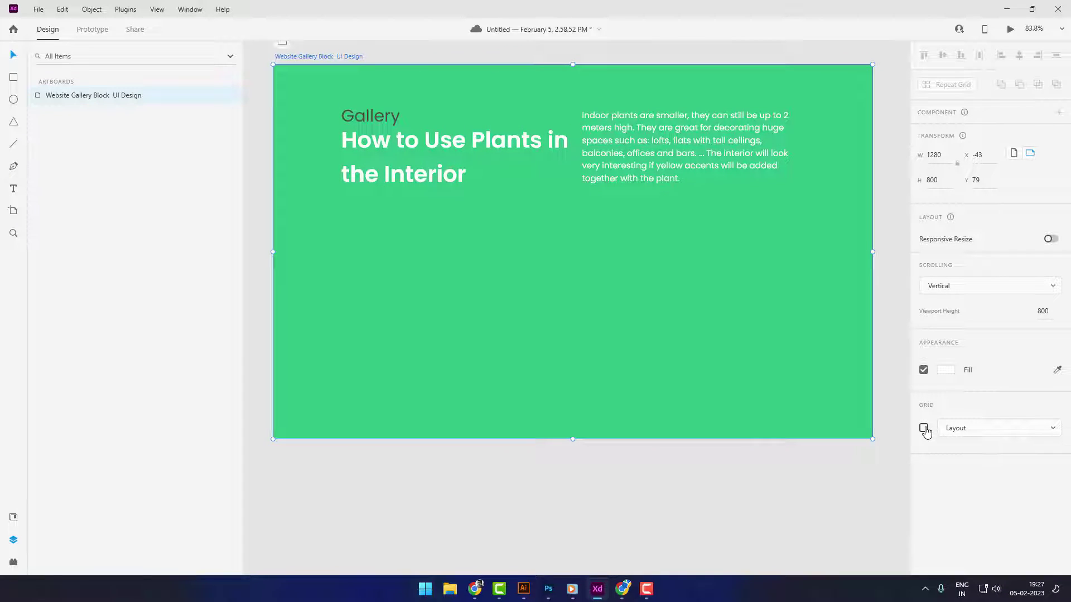
click(924, 428)
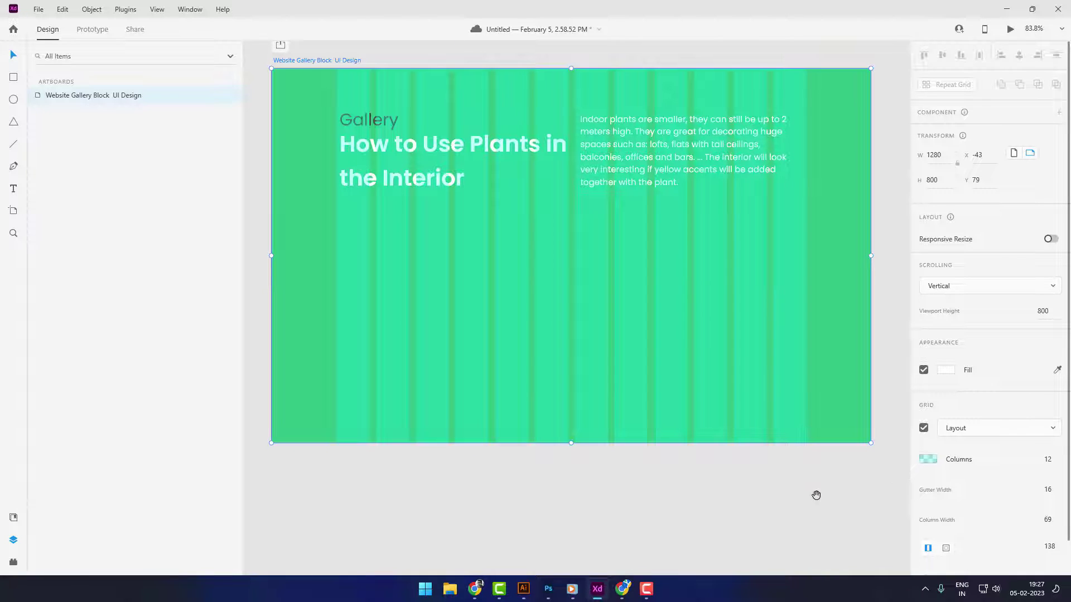
Draw a rectangle about 442 high below the title and extend its left edge to the first column, making it 324 wide
scroll(814, 495, up, 1)
click(14, 77)
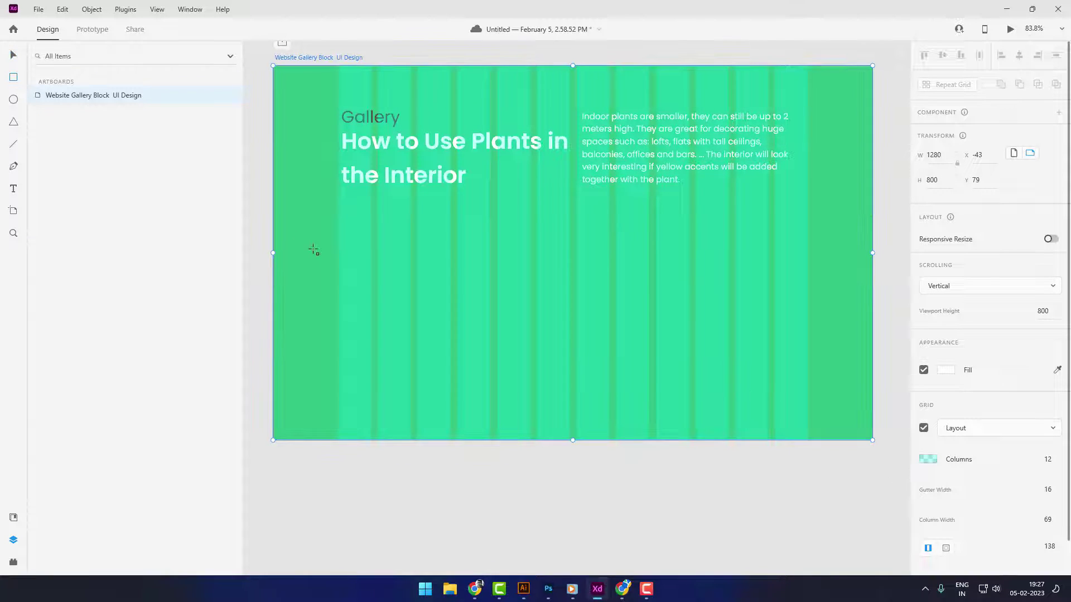
mouse_move(346, 203)
mouse_down()
mouse_move(500, 401)
mouse_move(490, 408)
mouse_up()
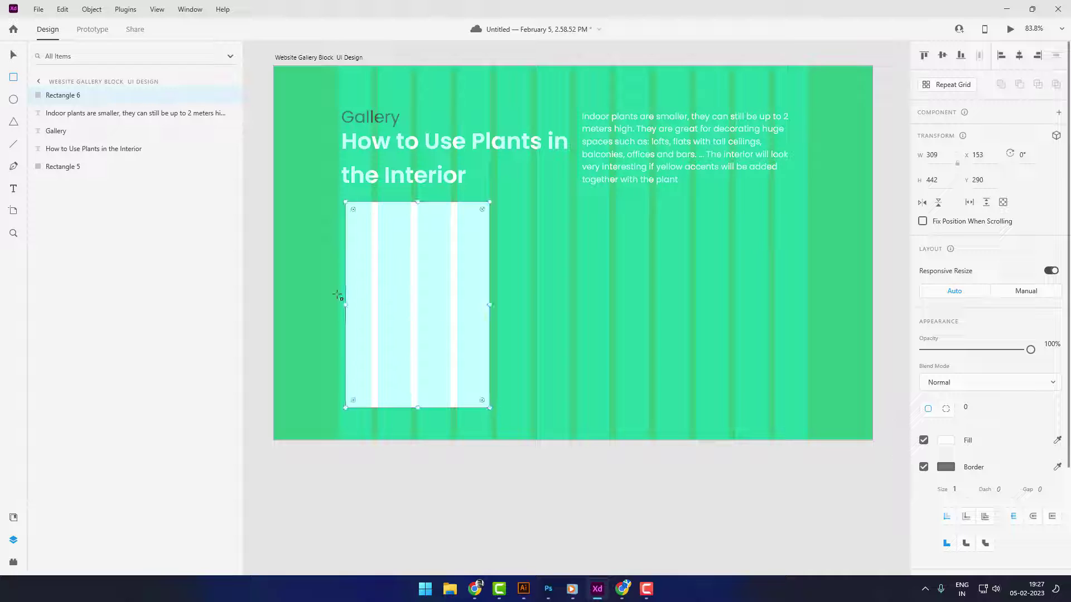
drag(344, 305, 338, 304)
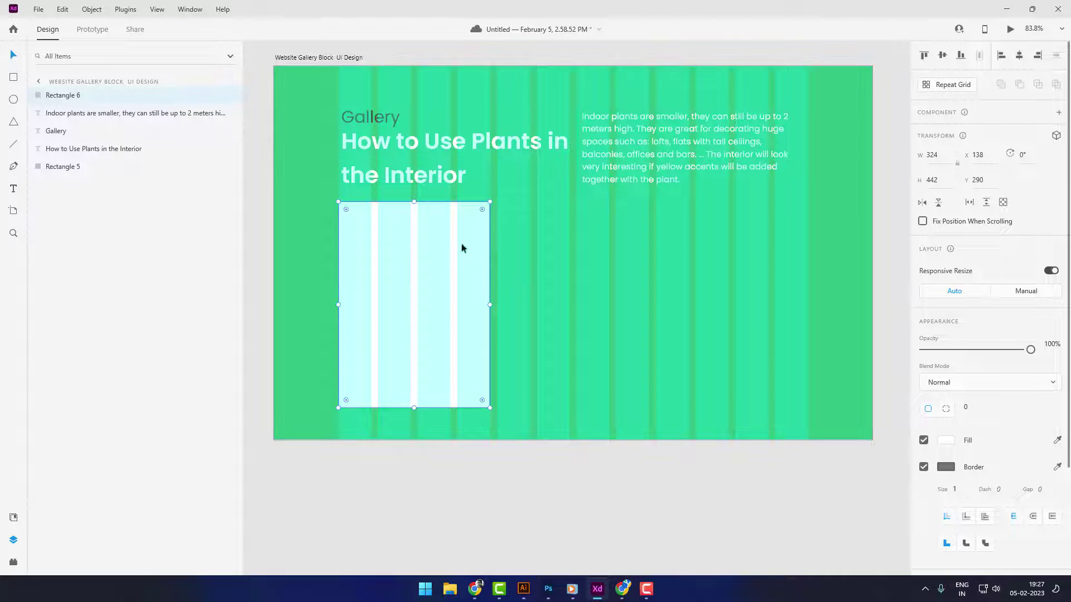
Remove the rectangle's border and set its height to 420
mouse_move(415, 405)
mouse_down()
mouse_move(413, 365)
mouse_move(414, 384)
mouse_up()
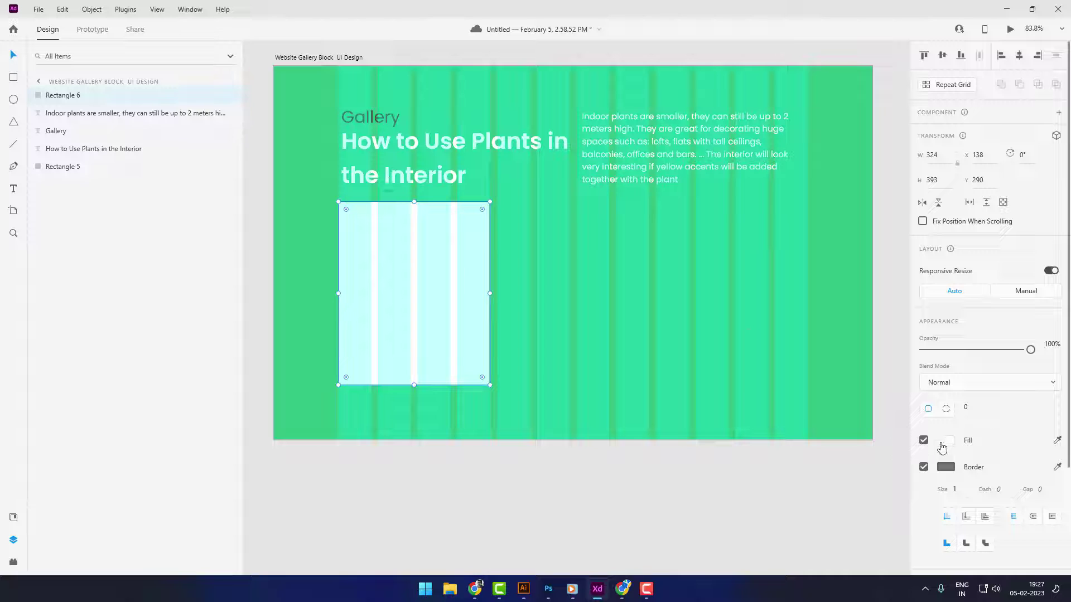
click(923, 467)
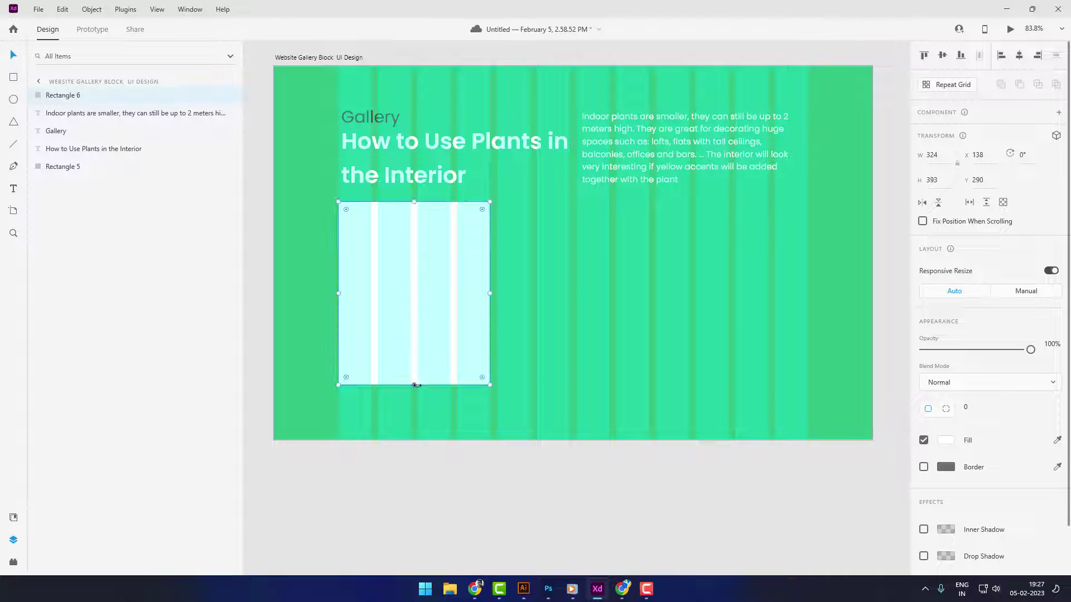
drag(414, 383, 413, 390)
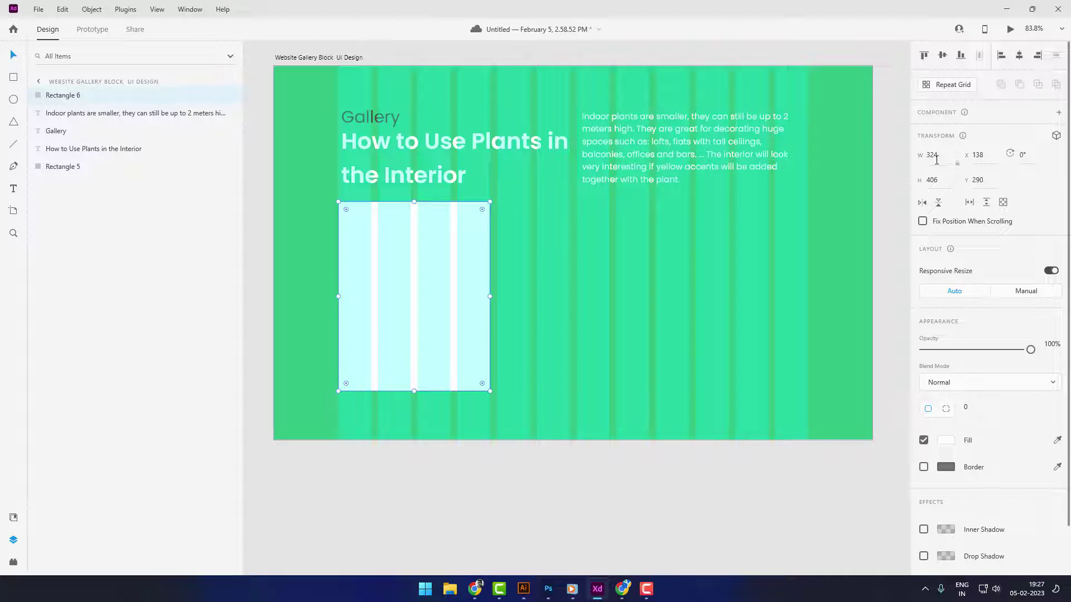
click(948, 181)
key(Return)
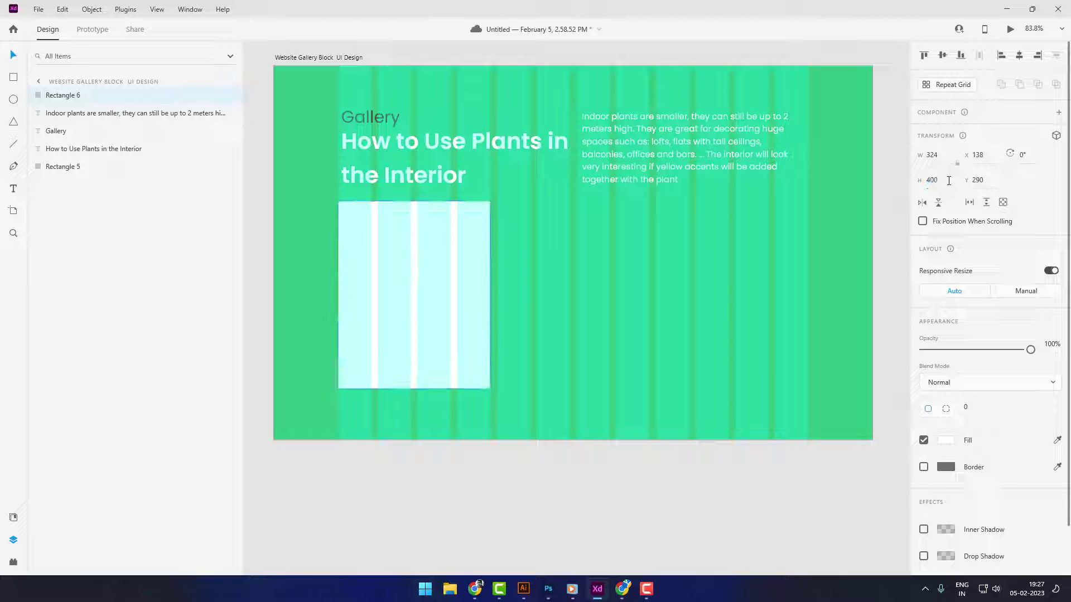
text(42)
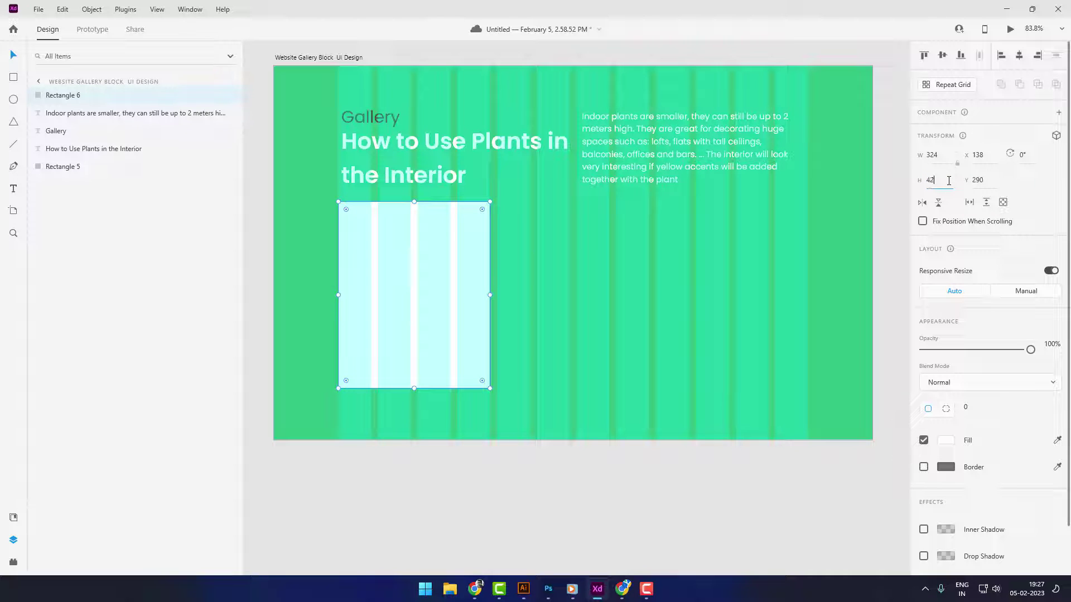
text(0)
key(Return)
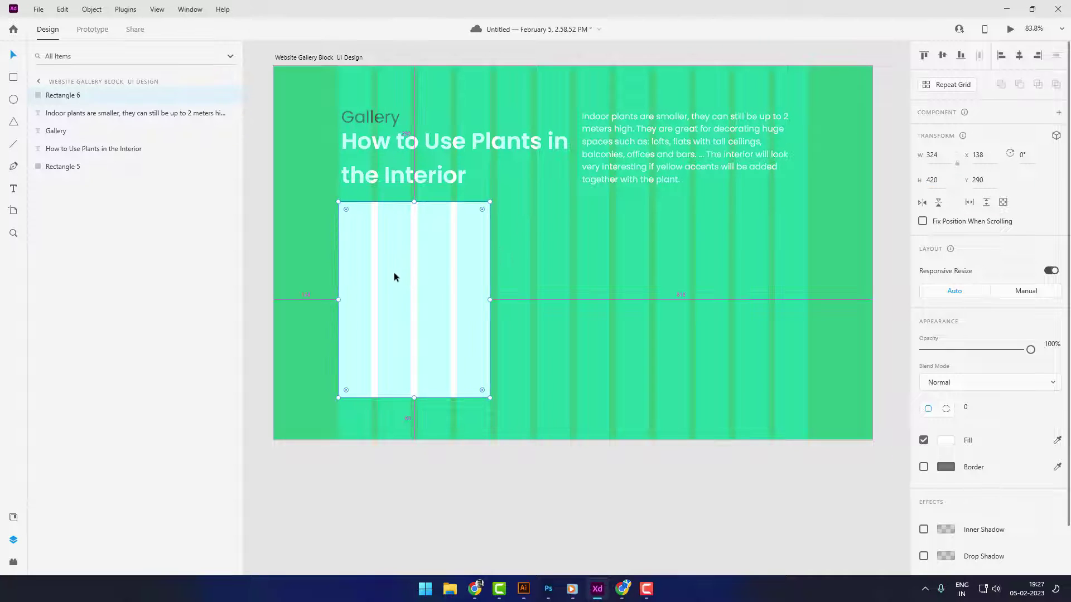
Duplicate the rectangle three times in a row at X 478, 818 and 1158, letting the last copy run off the artboard
drag(393, 277, 837, 287)
click(789, 470)
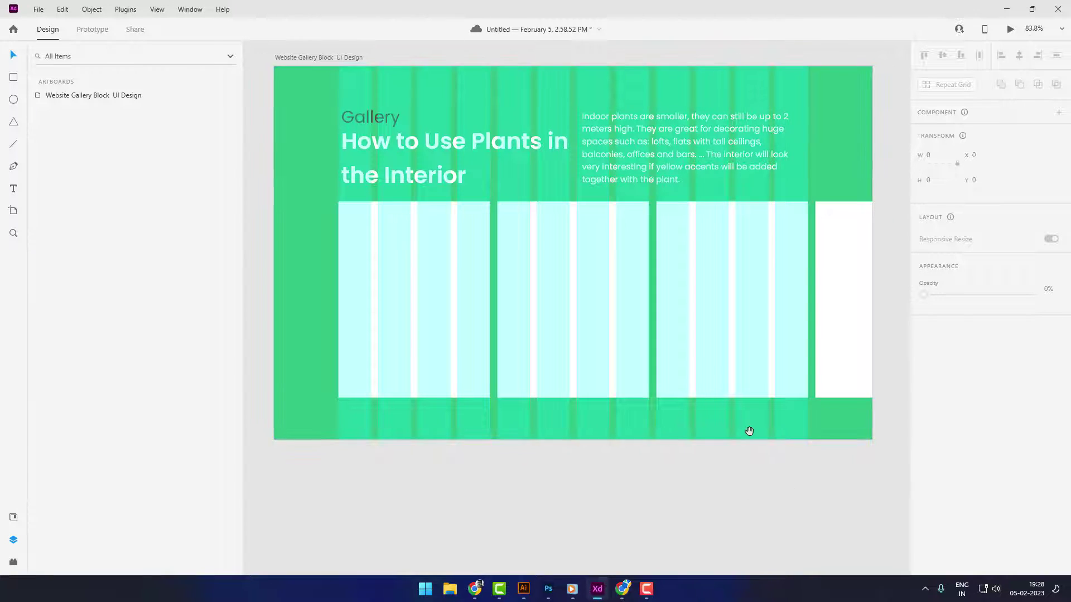
Search the stock photo plugin for "plant" and fill the first rectangle with the large monstera leaf photo
click(484, 385)
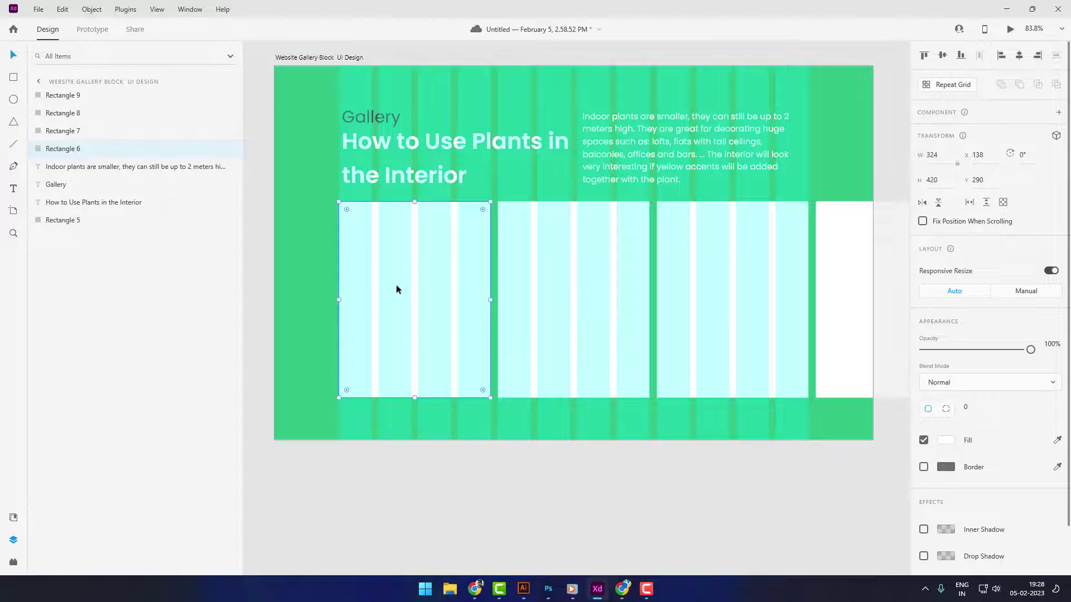
click(13, 562)
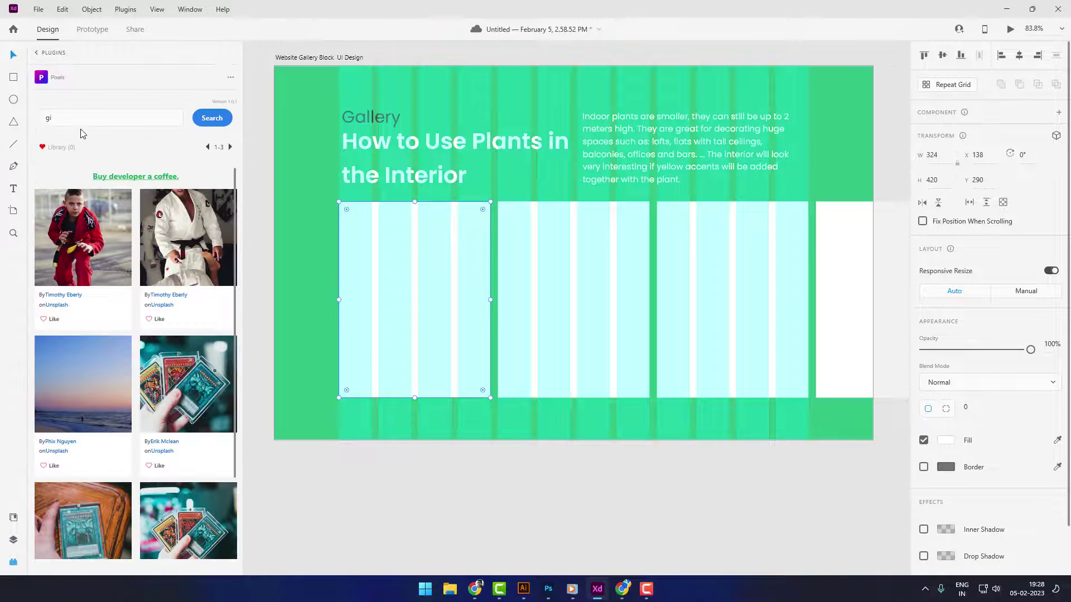
text(plant)
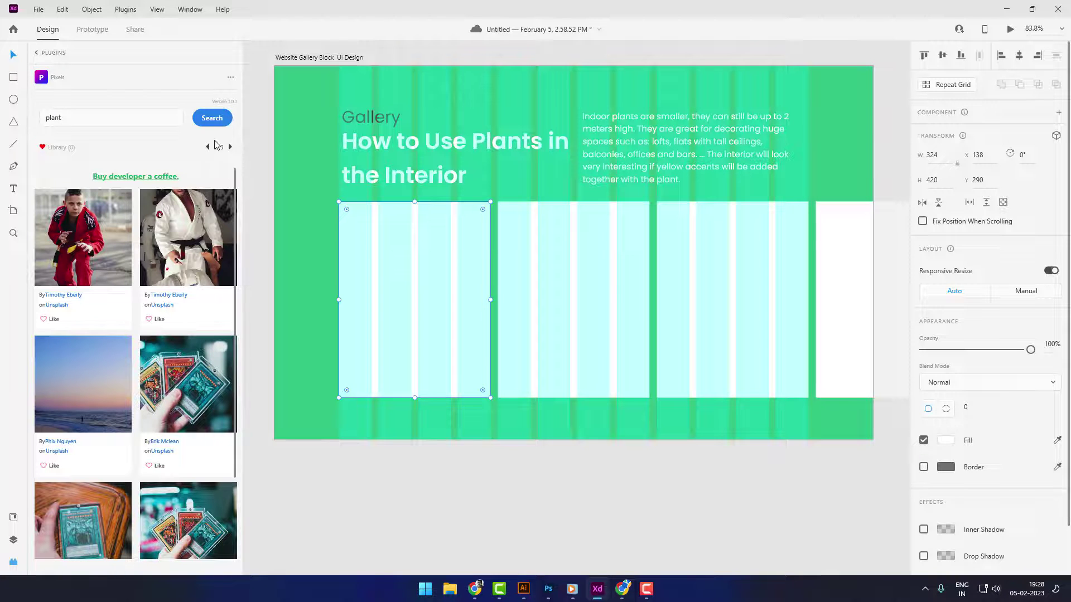
click(220, 123)
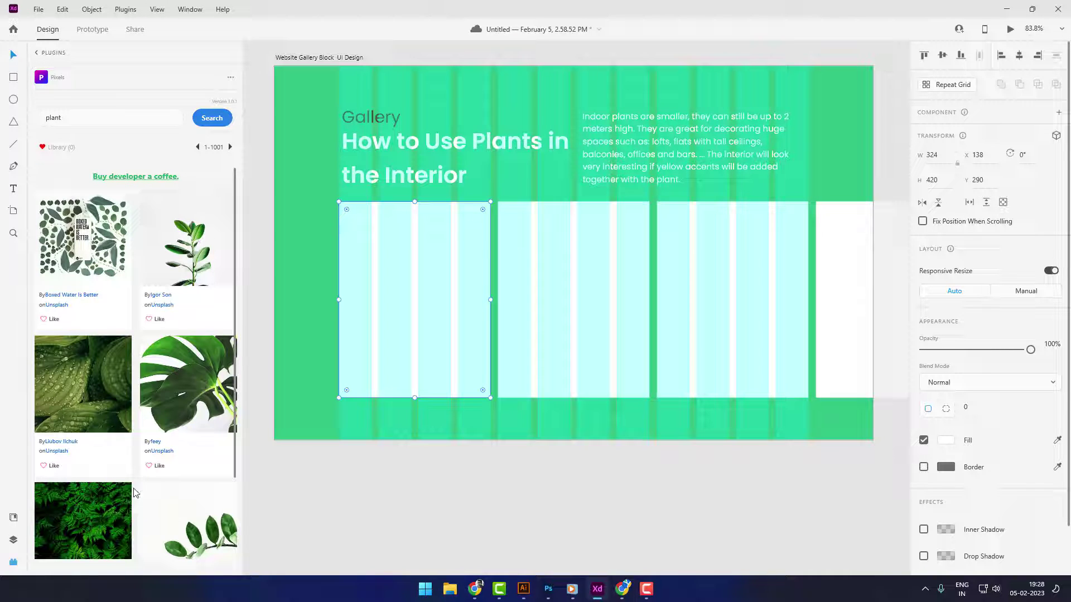
click(194, 397)
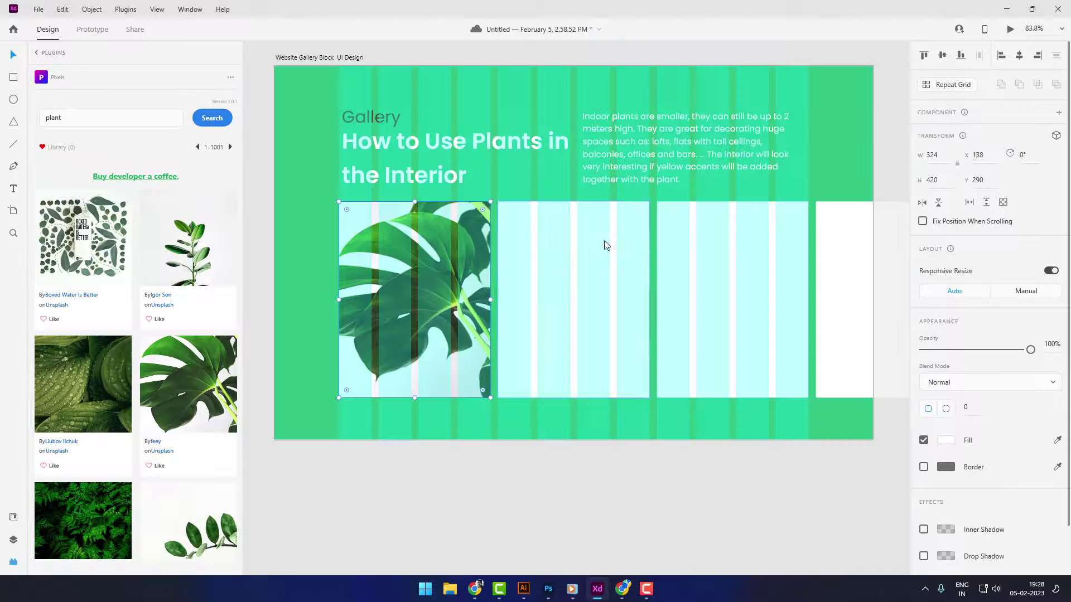
Fill the second rectangle with the small upright green plant photo and the third with the eucalyptus branches photo
click(604, 244)
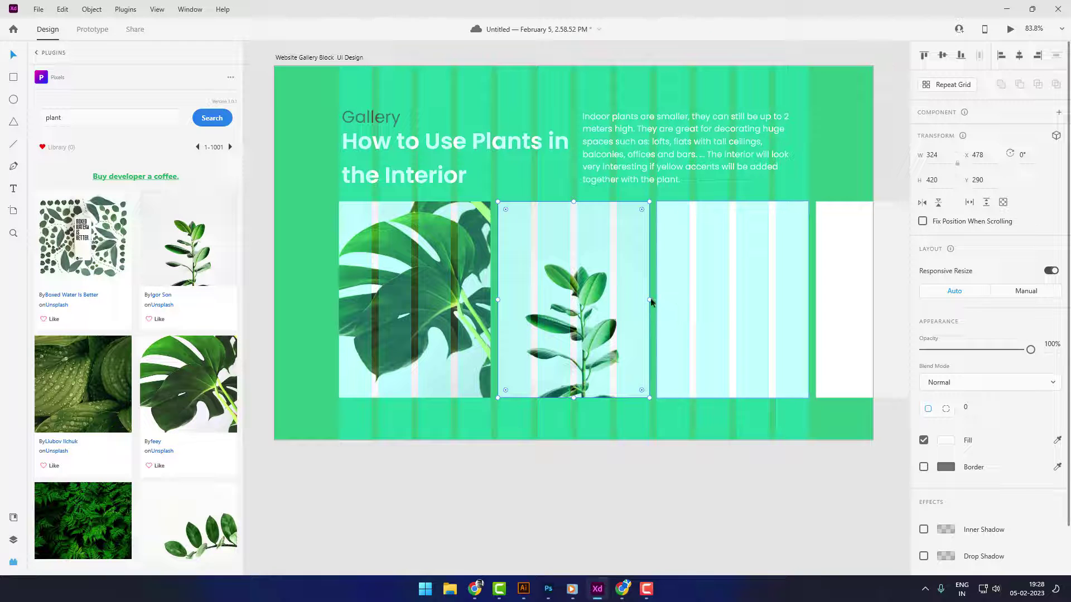
click(711, 297)
scroll(222, 397, down, 7)
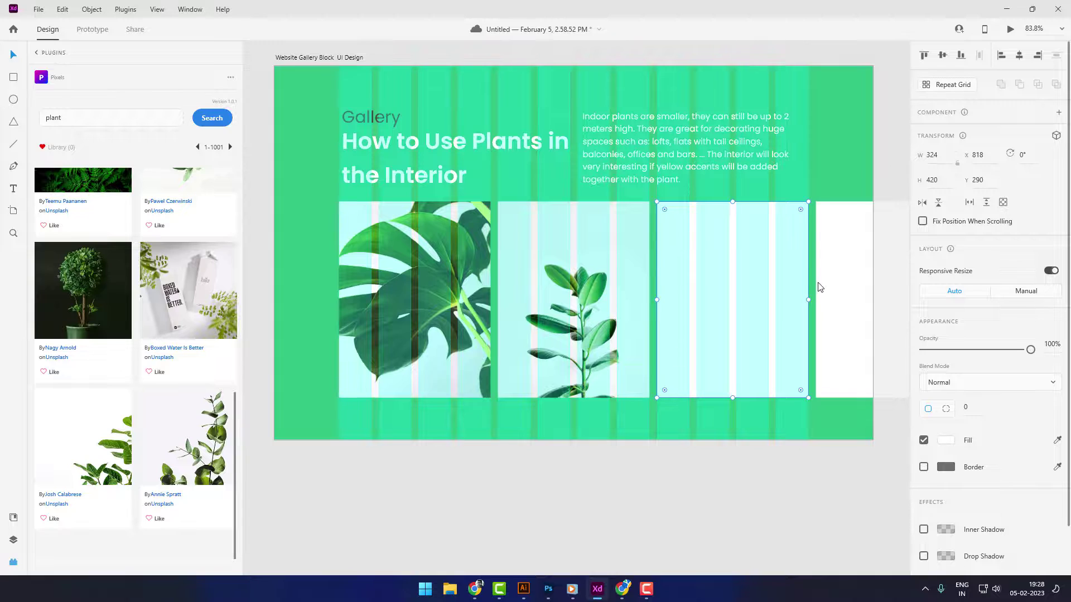
drag(187, 438, 732, 300)
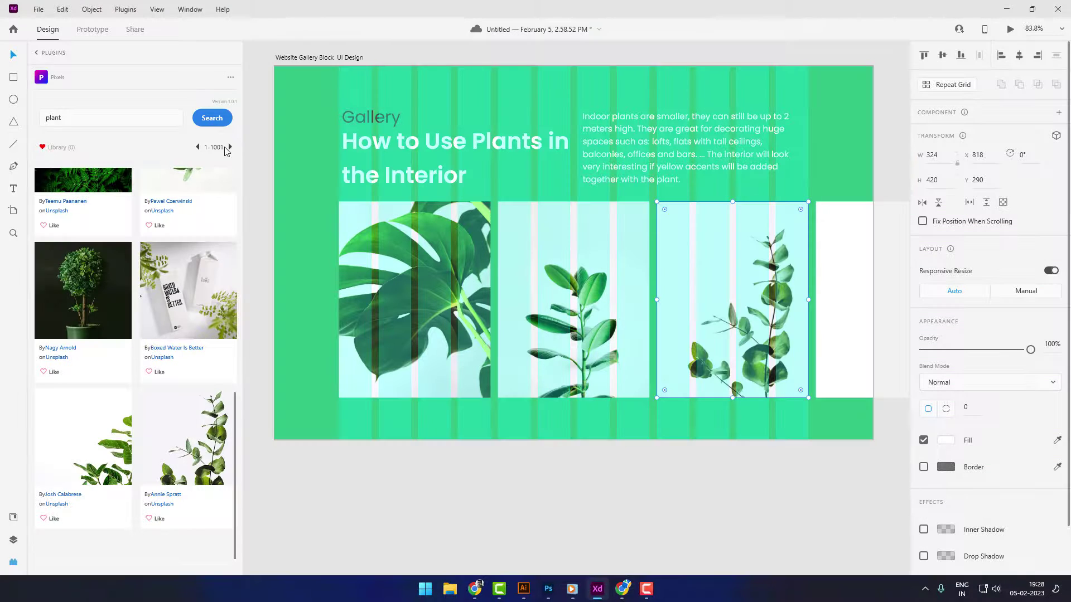
Fill the fourth rectangle with the monstera leaves photo from result page 2, then swap it for the blurred palm fronds photo
click(229, 147)
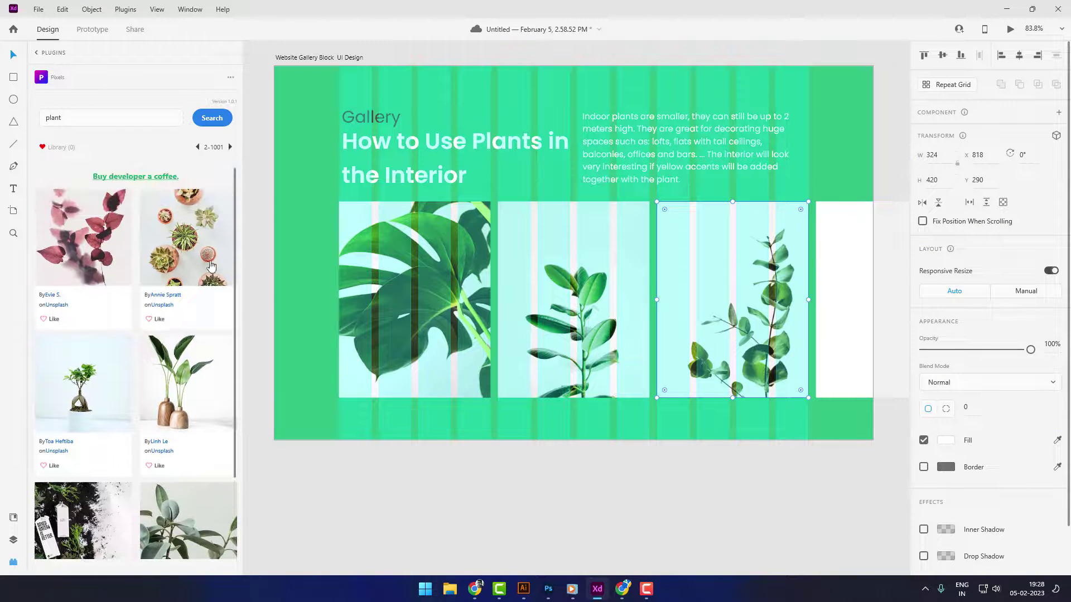
click(819, 297)
scroll(114, 447, down, 6)
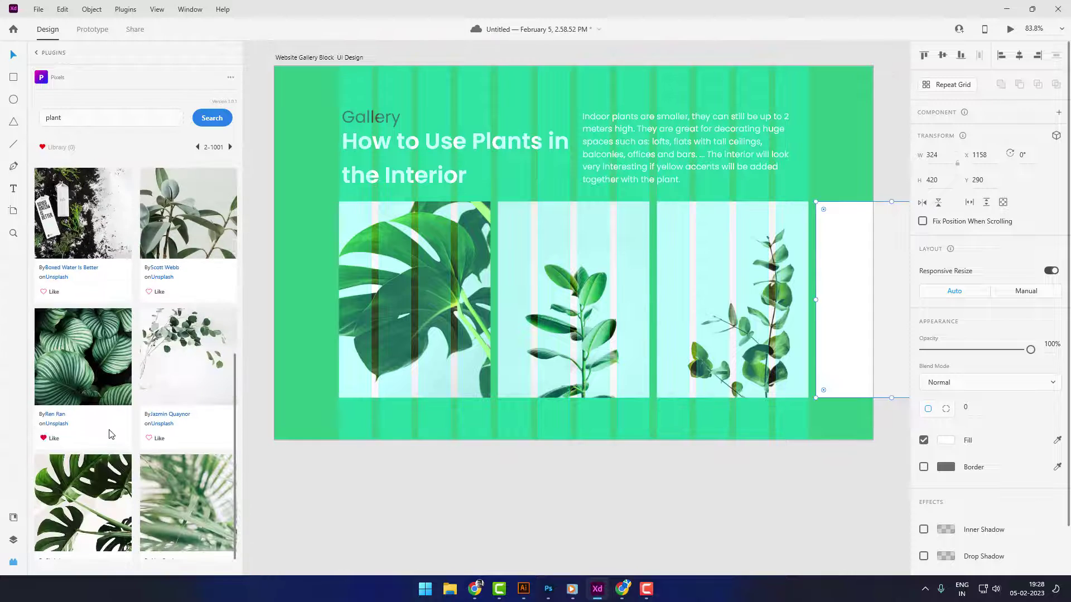
drag(121, 470, 641, 438)
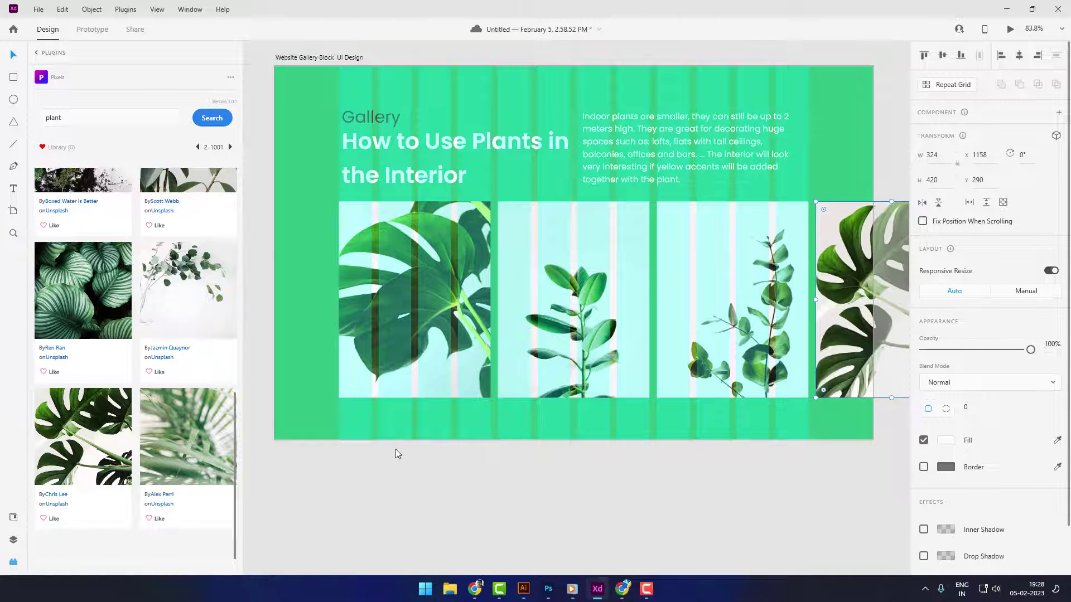
click(201, 334)
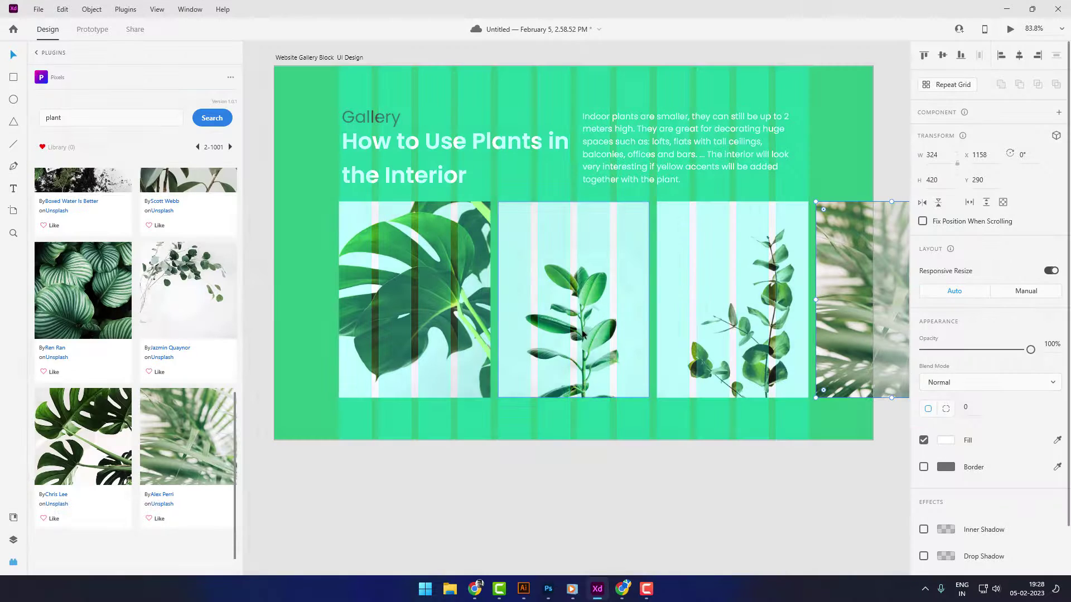
Enlarge the upright green plant photo inside the second rectangle and reposition it so the plant fills more of the frame
click(587, 337)
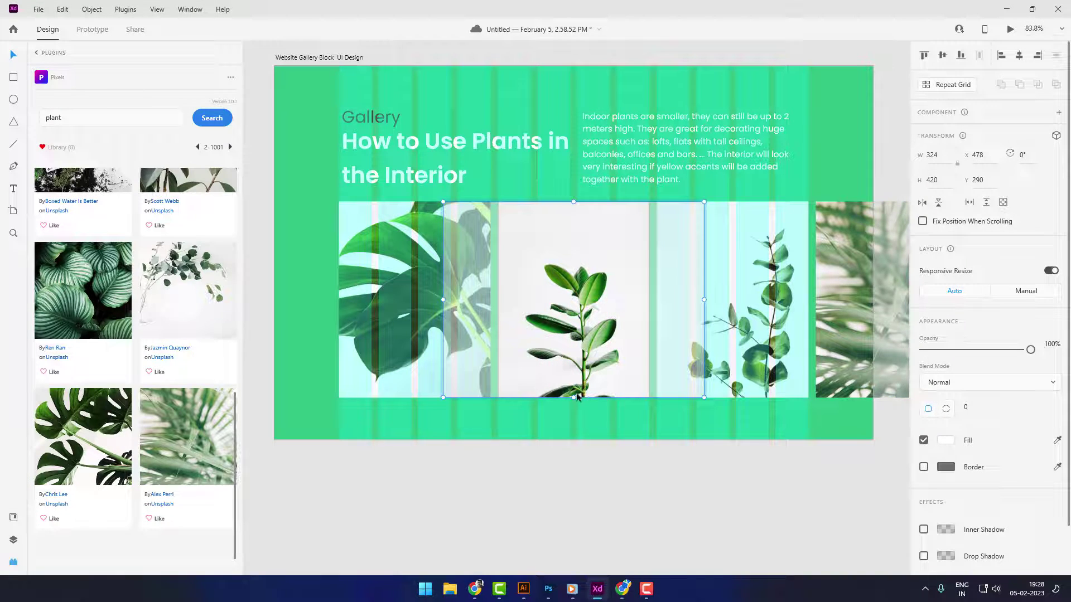
drag(574, 399, 576, 445)
drag(579, 298, 578, 300)
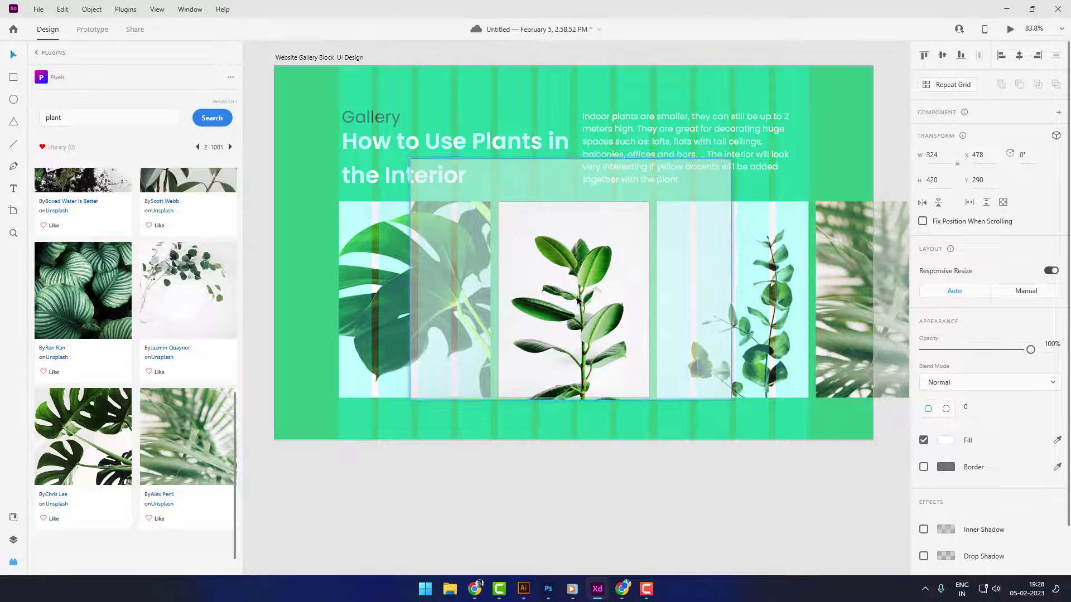
click(614, 511)
scroll(655, 454, right, 1)
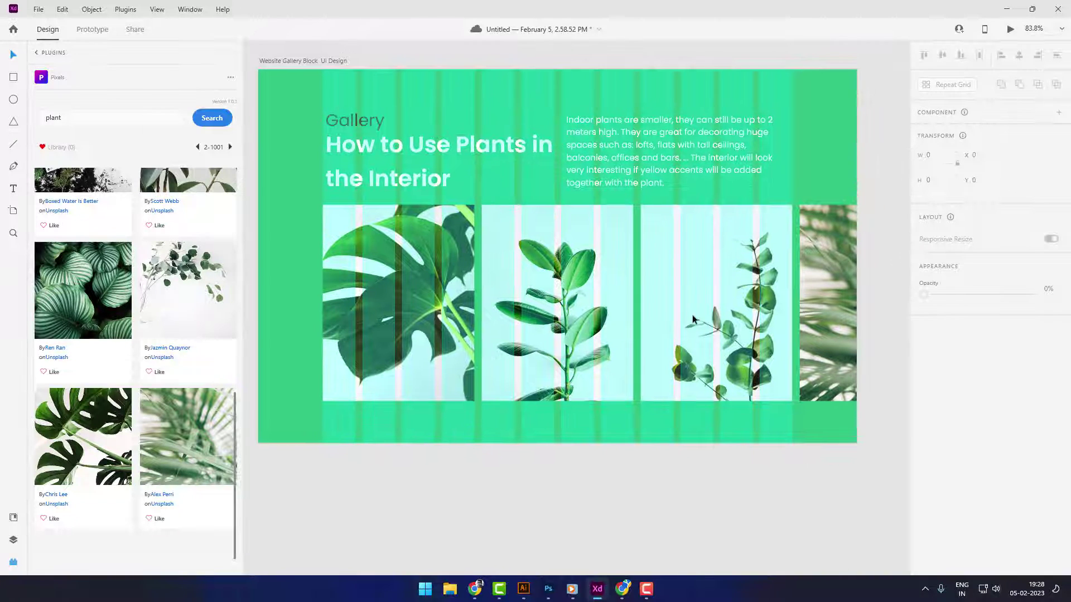
Enlarge the eucalyptus branches photo inside the third rectangle so the branches fill more of the frame
click(699, 320)
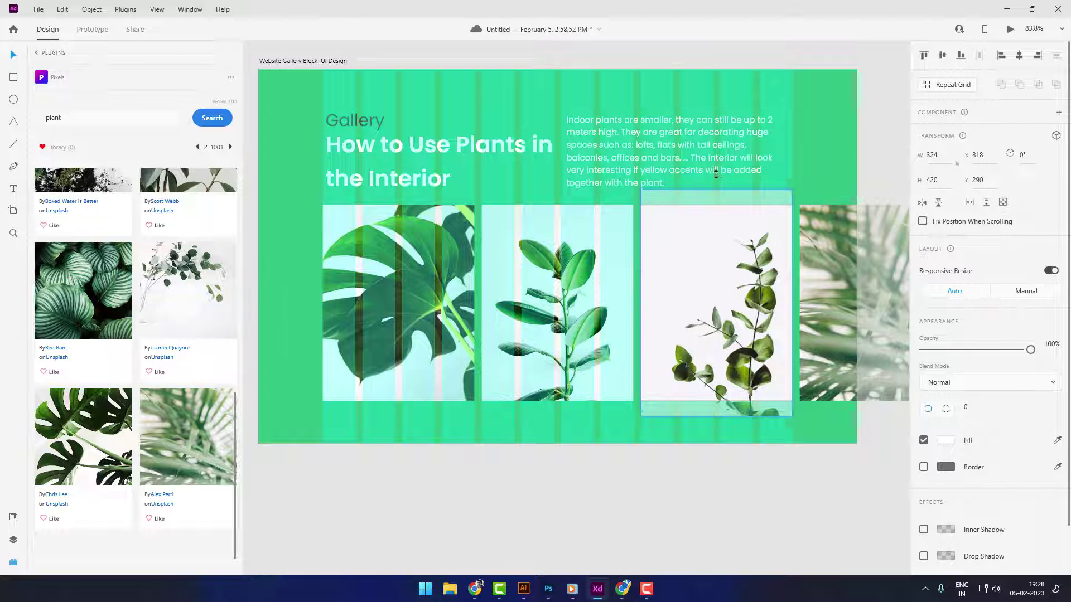
drag(716, 174, 703, 160)
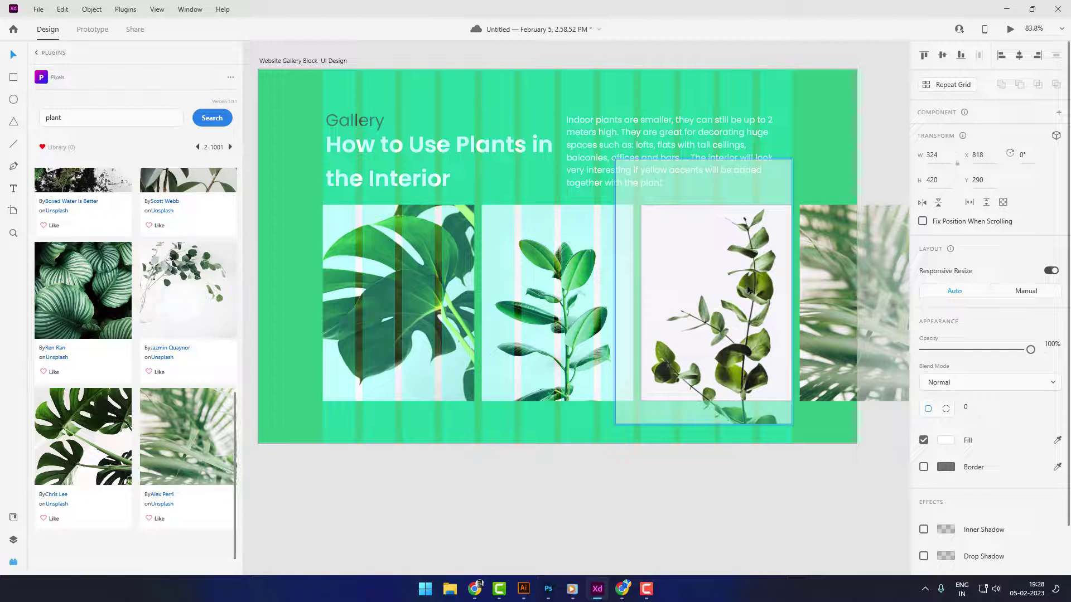
click(769, 496)
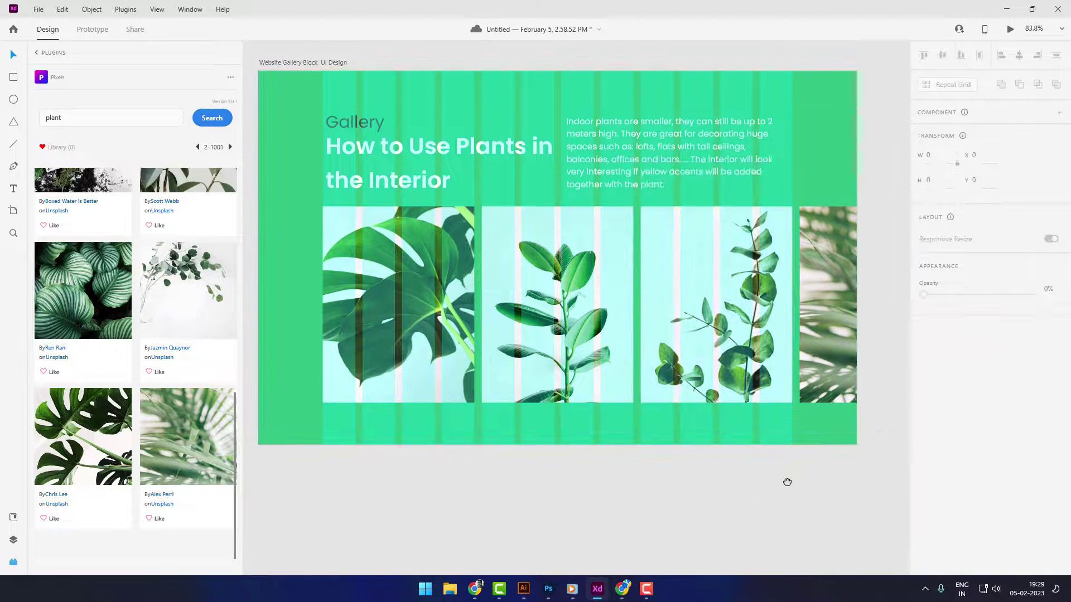
Replace the fourth rectangle's image with the room photo of potted plants and a wooden stool from result page 4
click(839, 315)
double_click(839, 314)
click(828, 450)
click(854, 304)
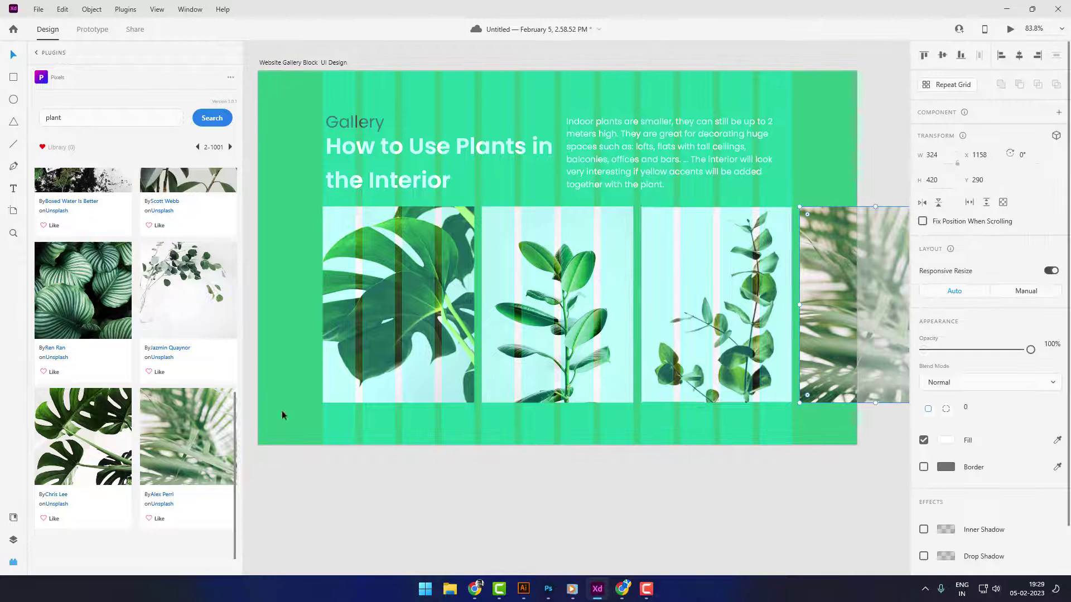
click(229, 147)
scroll(161, 350, down, 3)
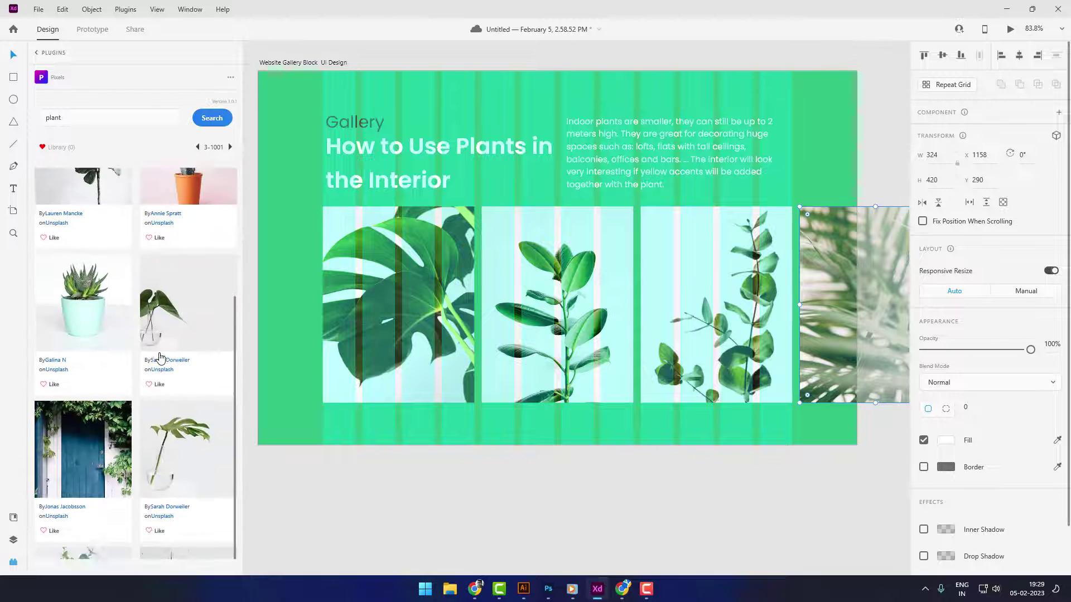
scroll(161, 368, down, 3)
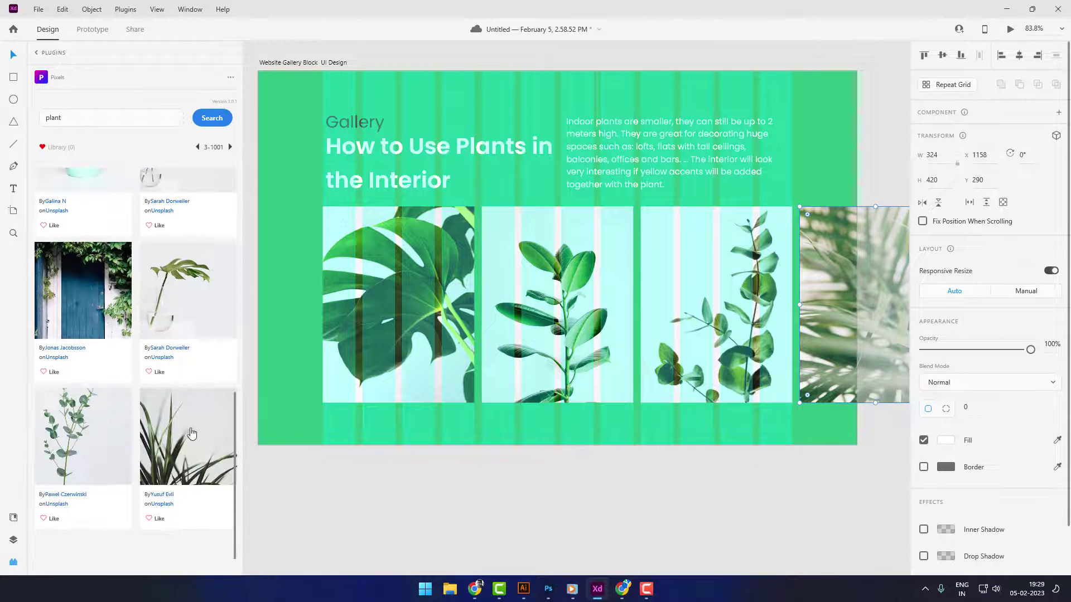
click(230, 147)
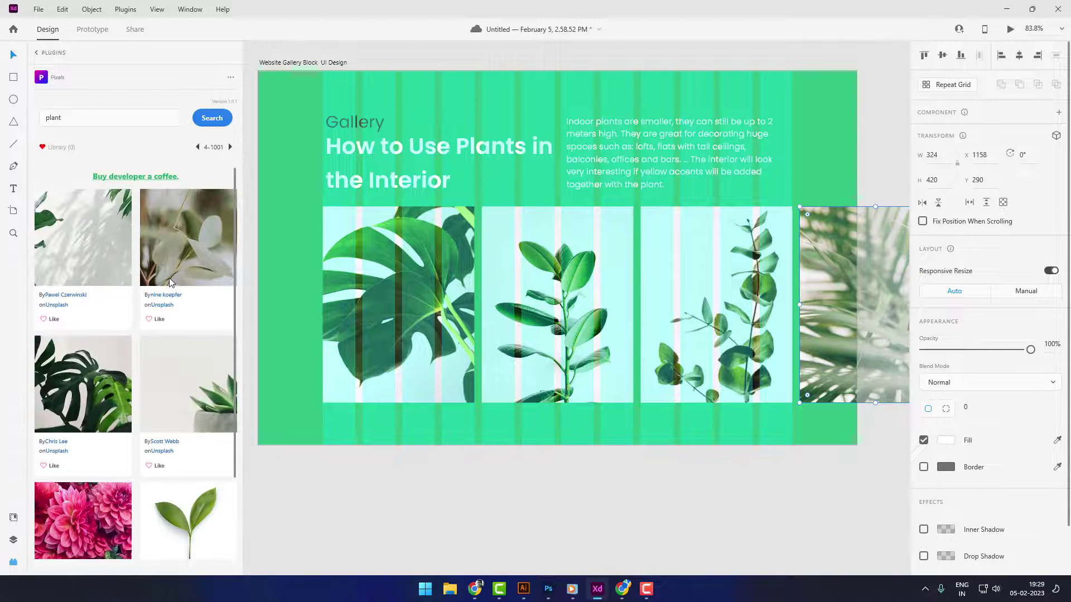
scroll(201, 382, down, 5)
scroll(196, 371, down, 3)
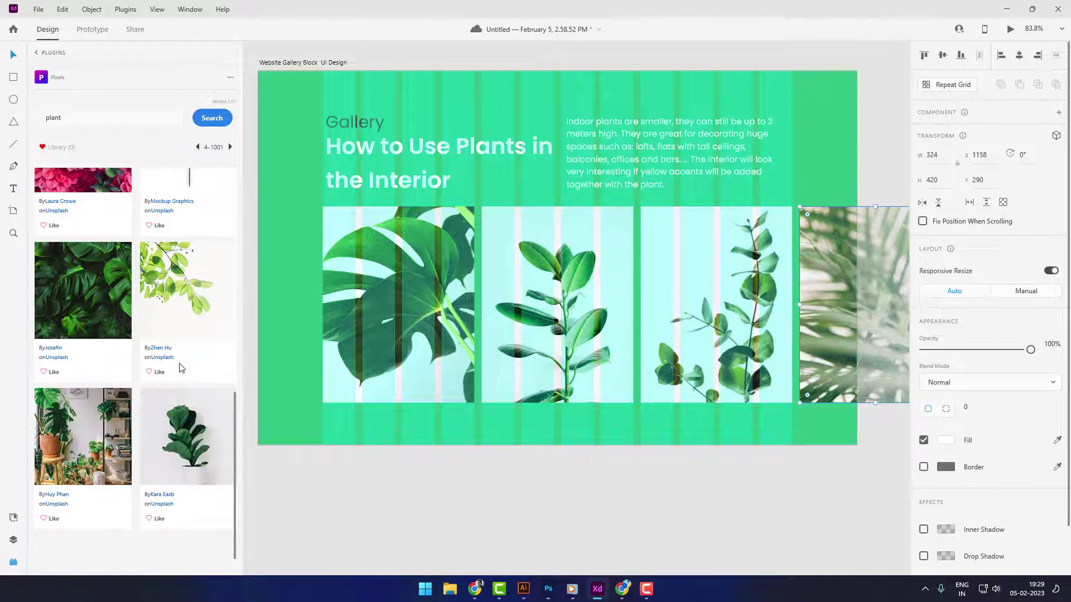
click(108, 437)
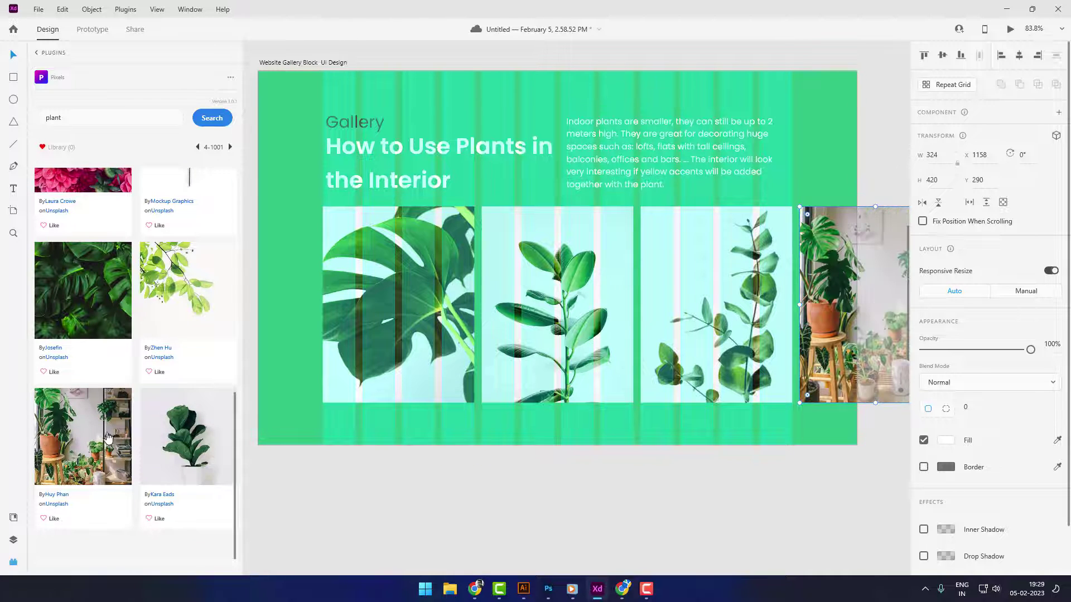
click(785, 483)
scroll(792, 466, right, 1)
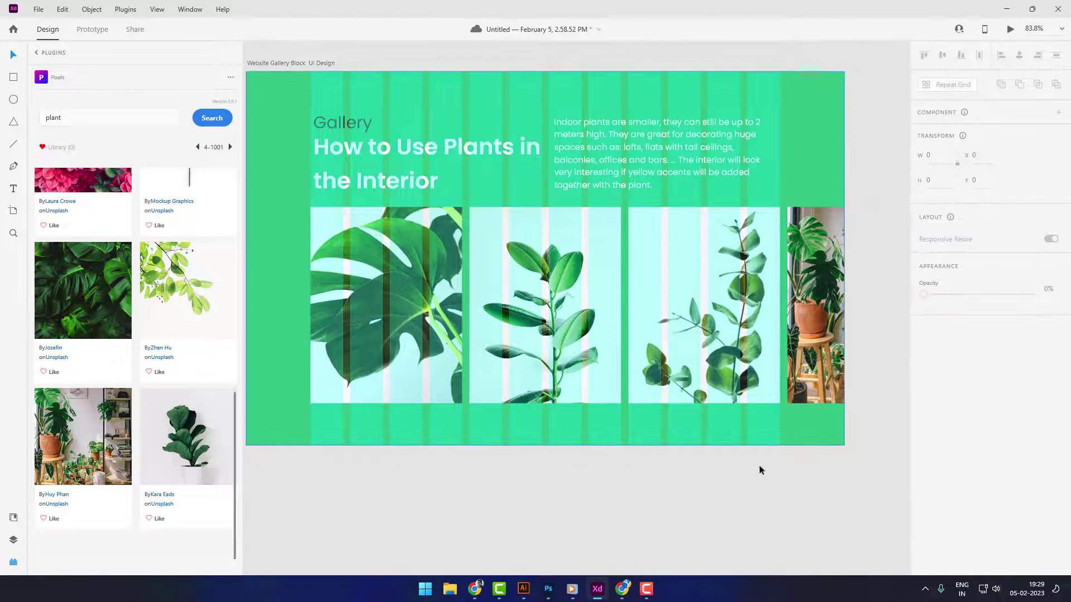
Preview the Website Gallery Block artboard, examine the layout and photo row without the grid, and close the preview
scroll(760, 470, left, 1)
click(411, 312)
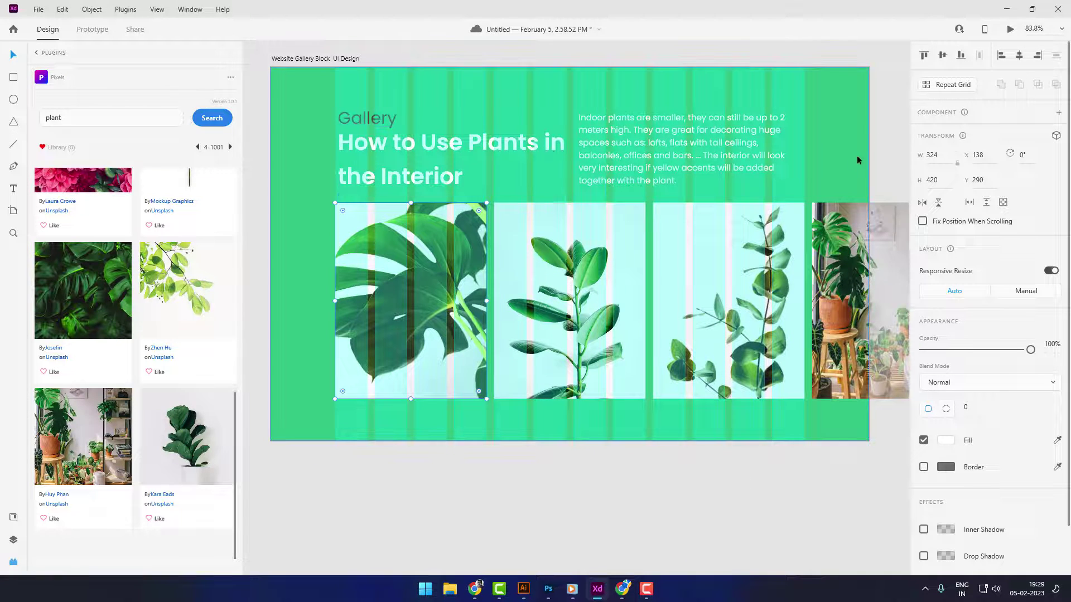
scroll(380, 63, right, 1)
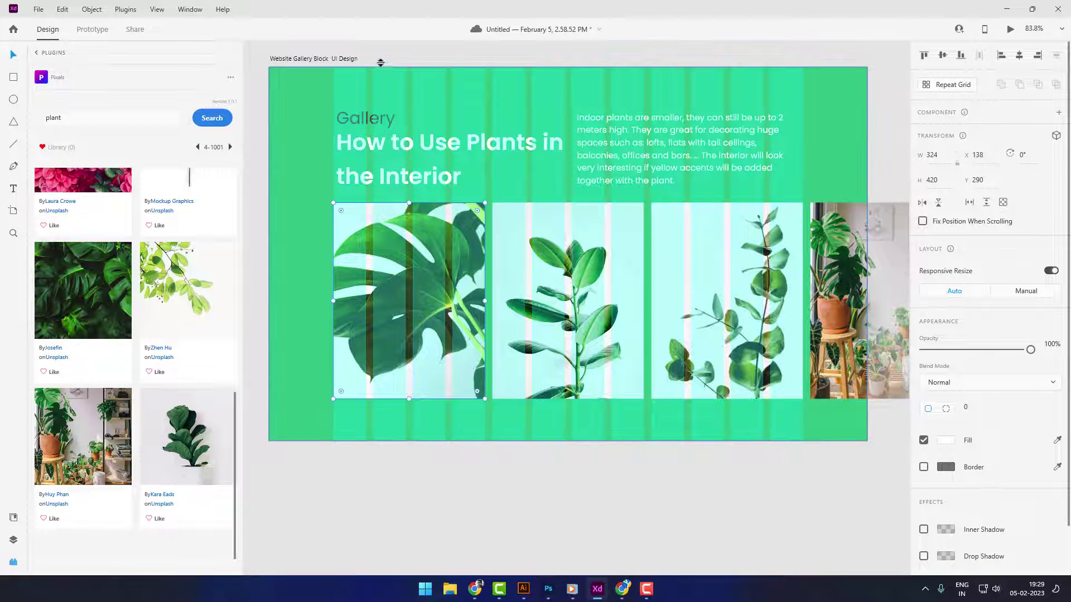
click(352, 59)
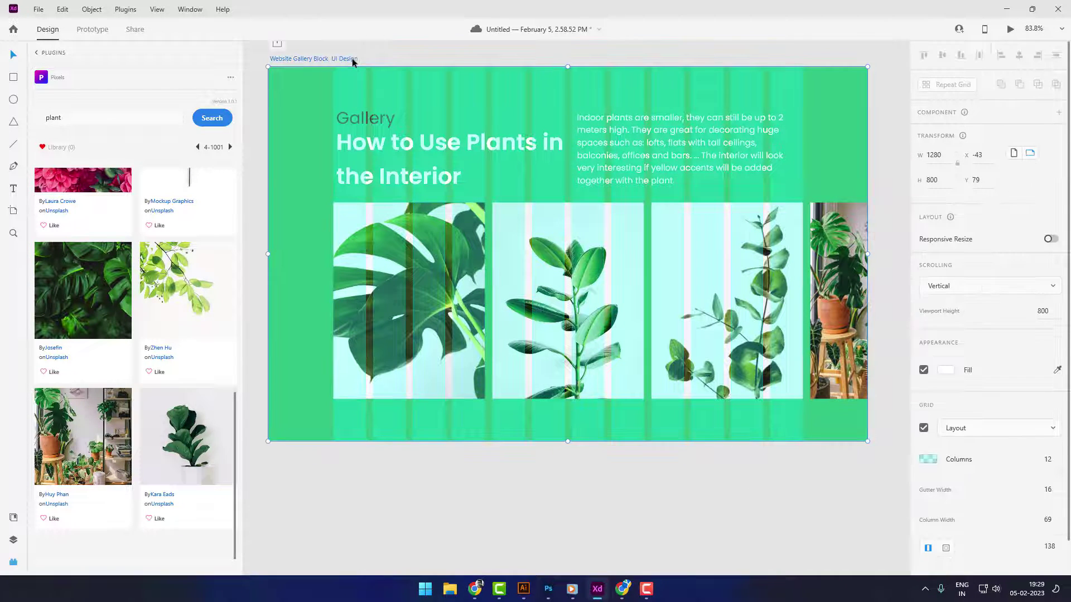
click(1010, 29)
drag(531, 49, 615, 46)
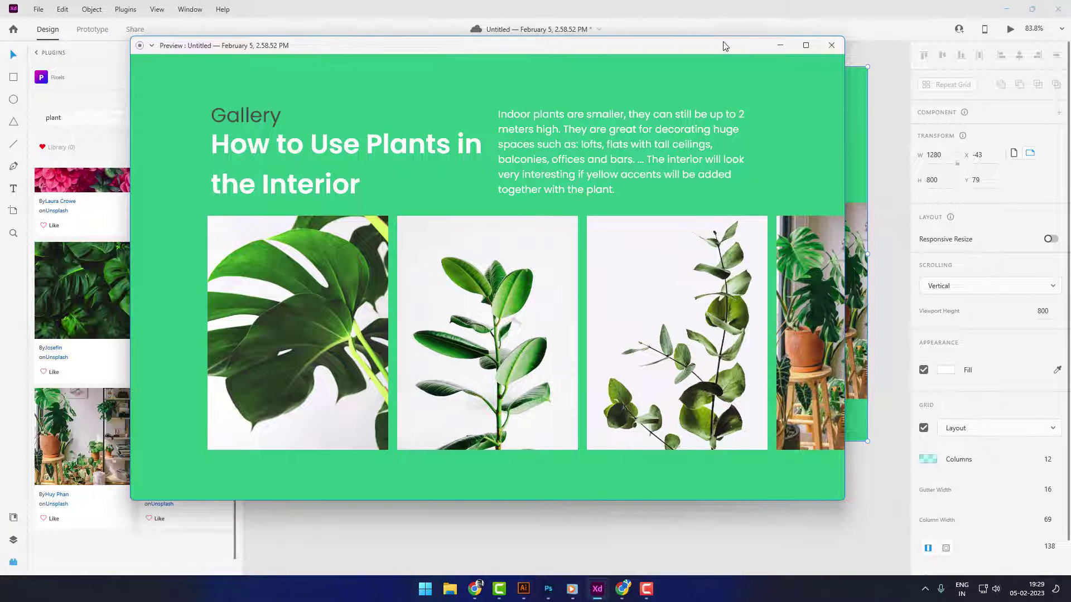
drag(723, 42, 781, 43)
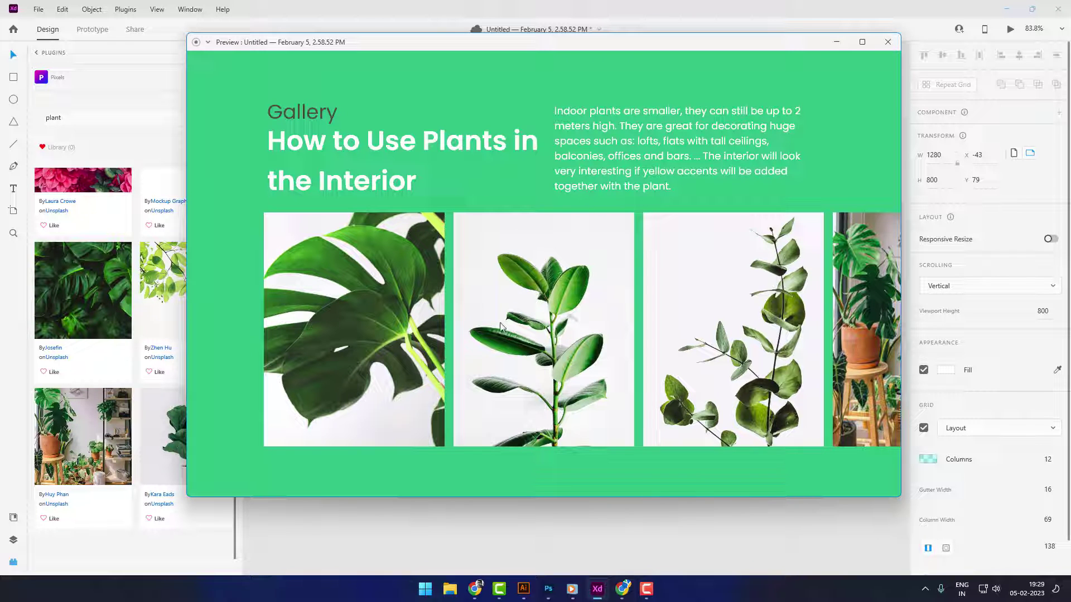
click(888, 42)
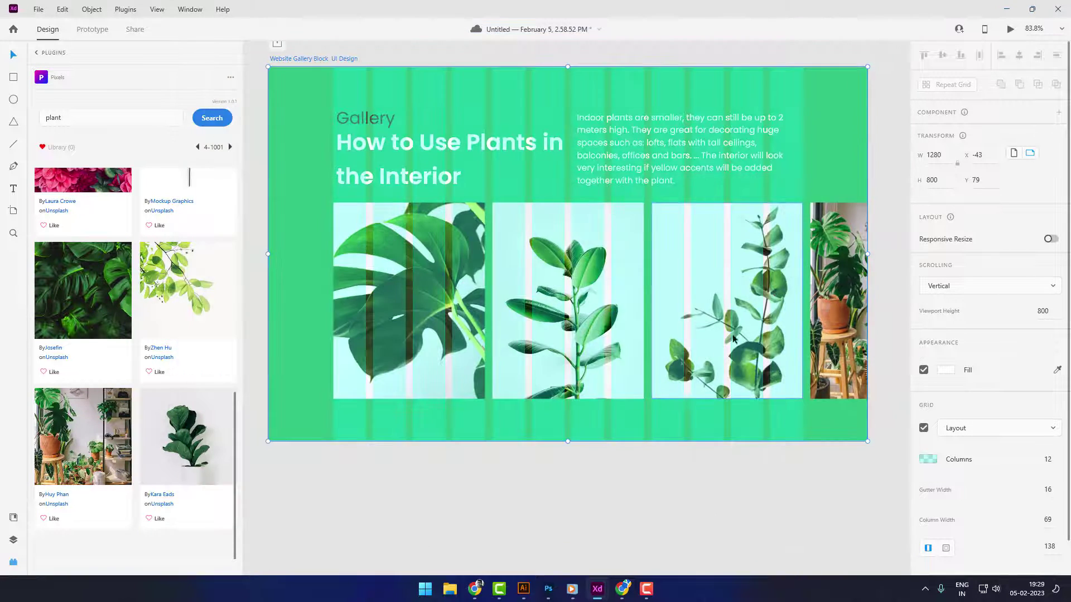
Turn the first photo rectangle with the monstera leaf into a component
click(440, 303)
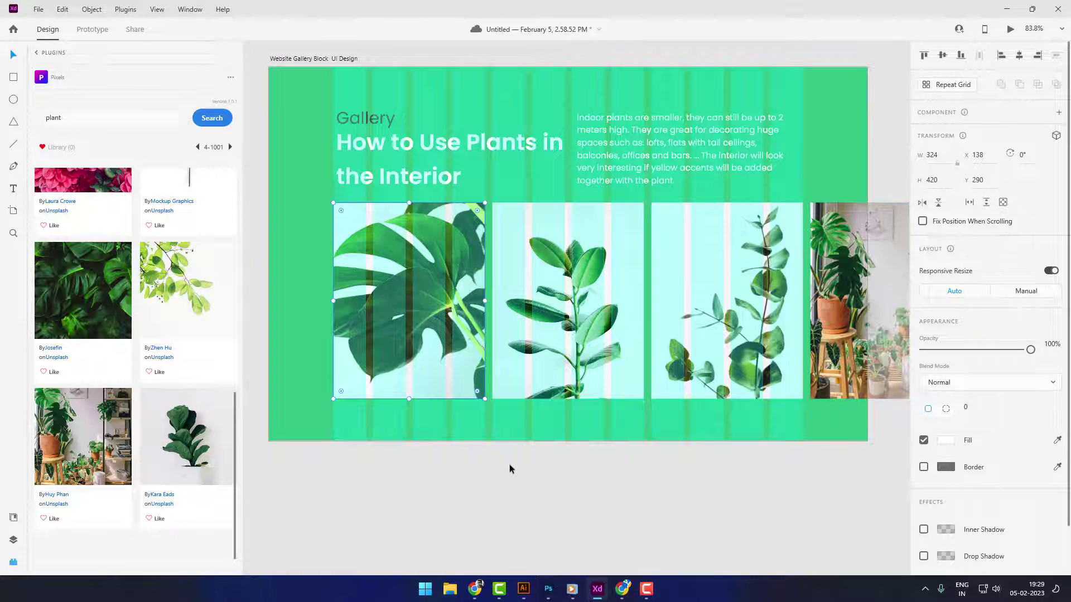
click(560, 478)
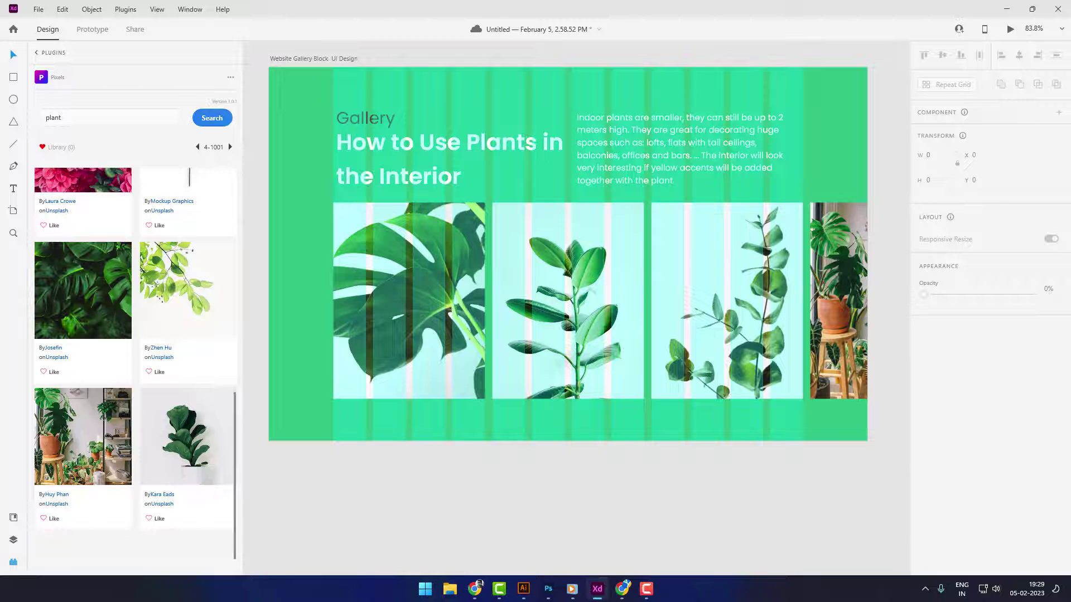
click(450, 269)
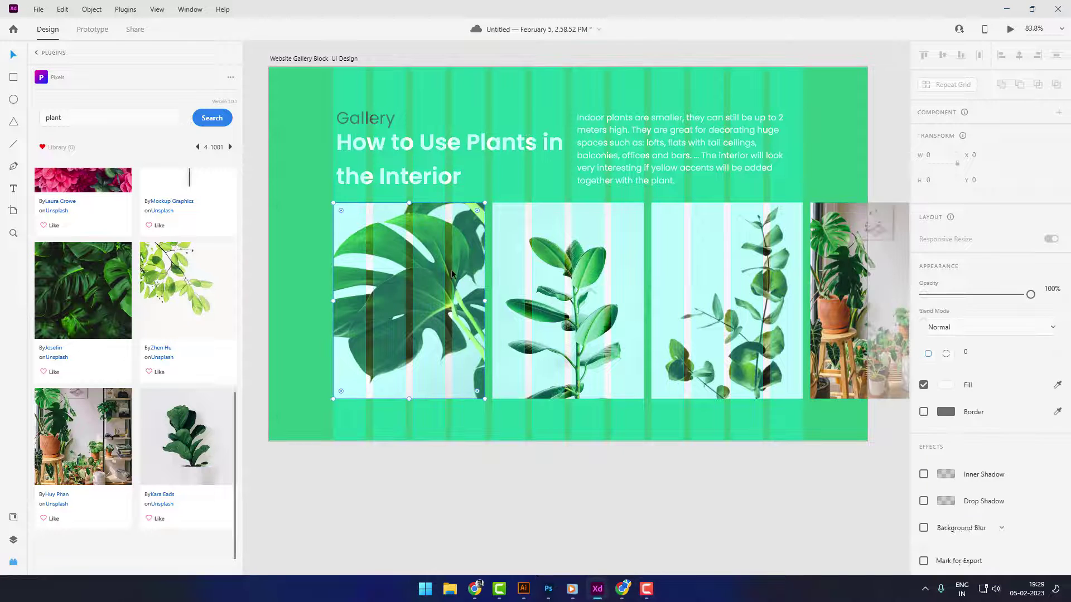
right_click(408, 270)
click(454, 211)
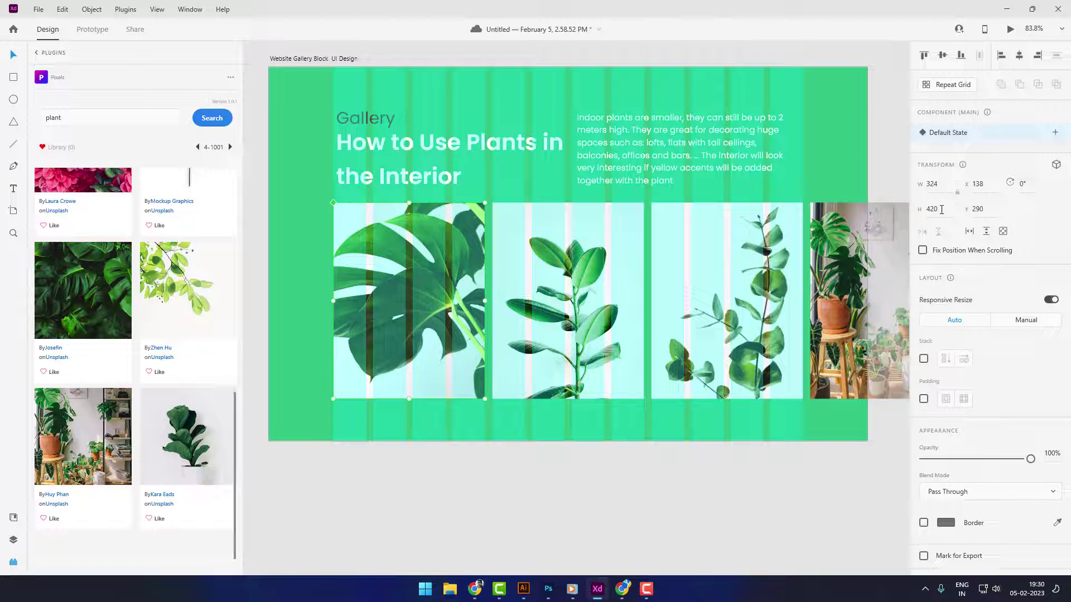
click(611, 490)
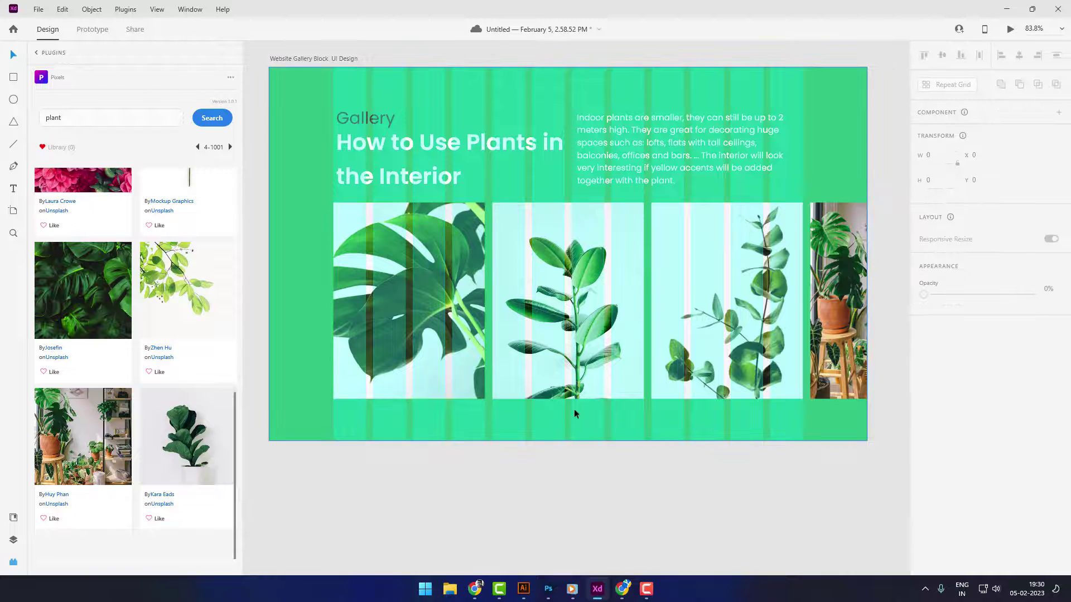
Add a hover state to the monstera leaf component and name it Hover Dark
click(421, 266)
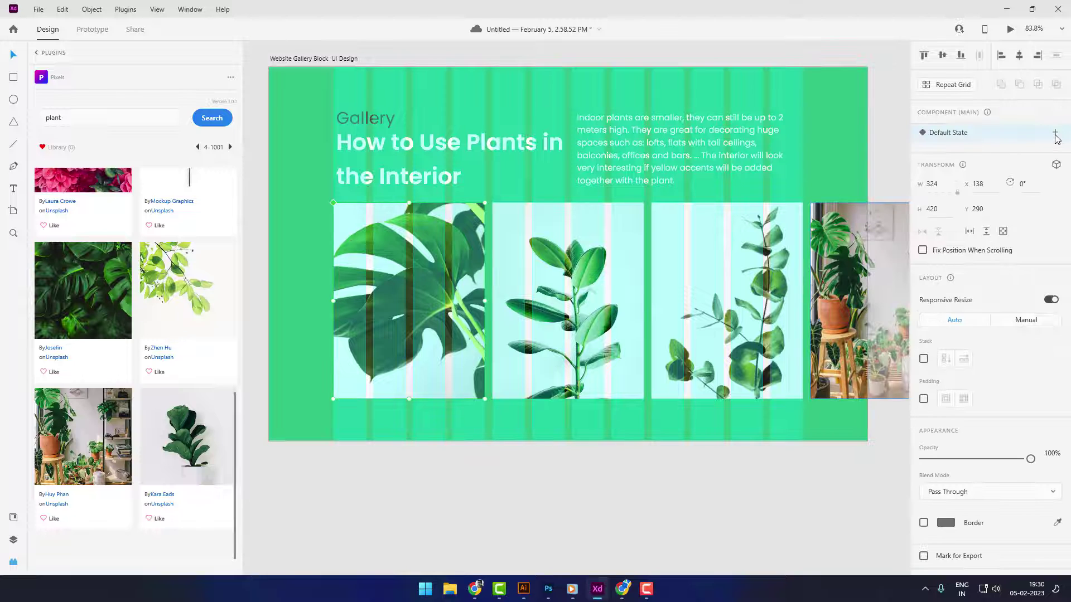
click(1055, 134)
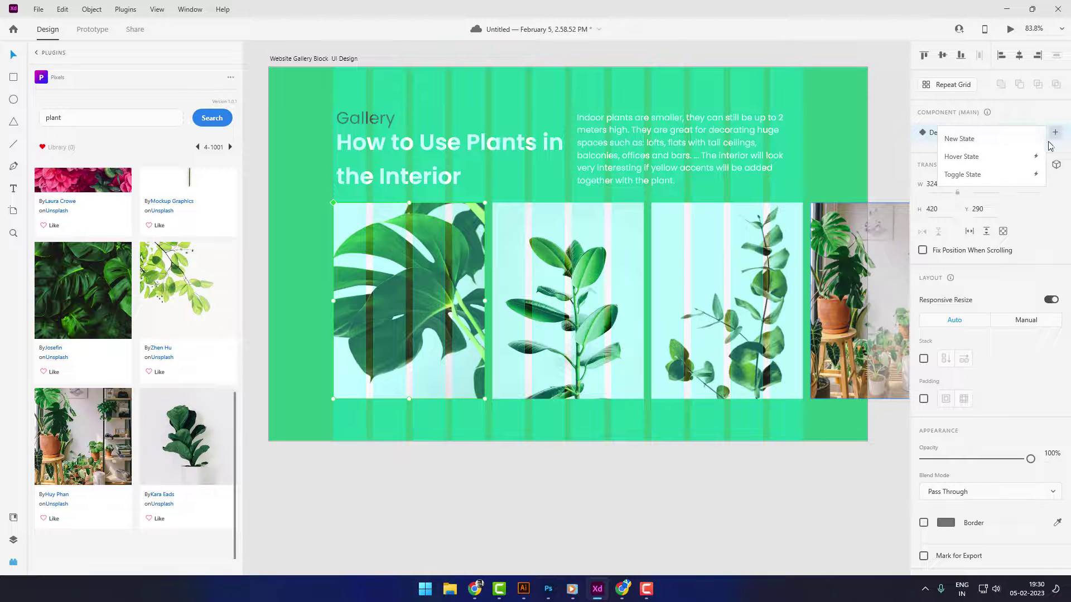
click(971, 158)
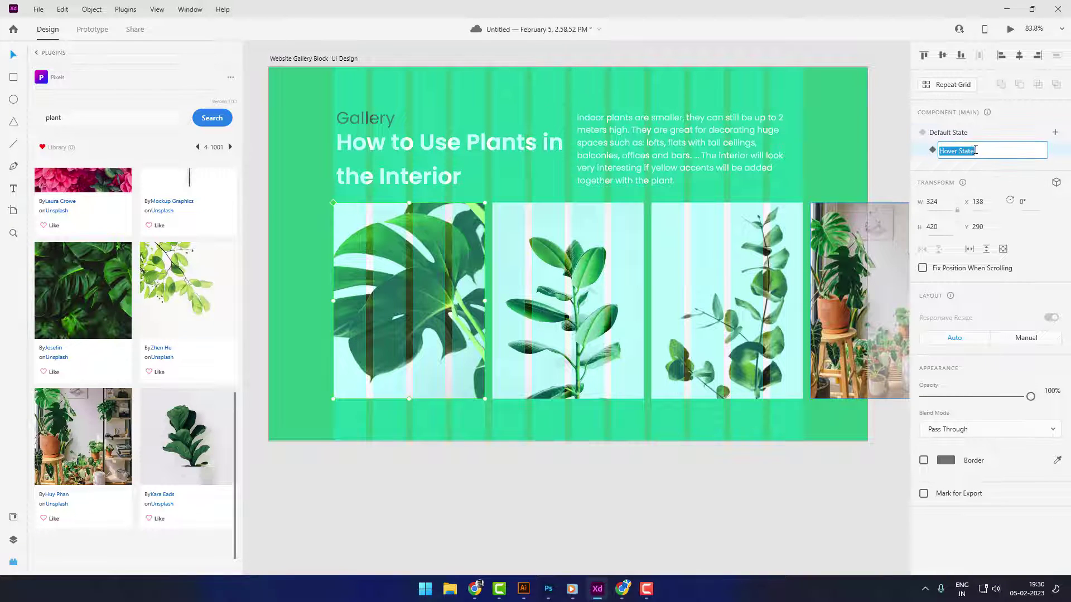
text(H)
key(Return)
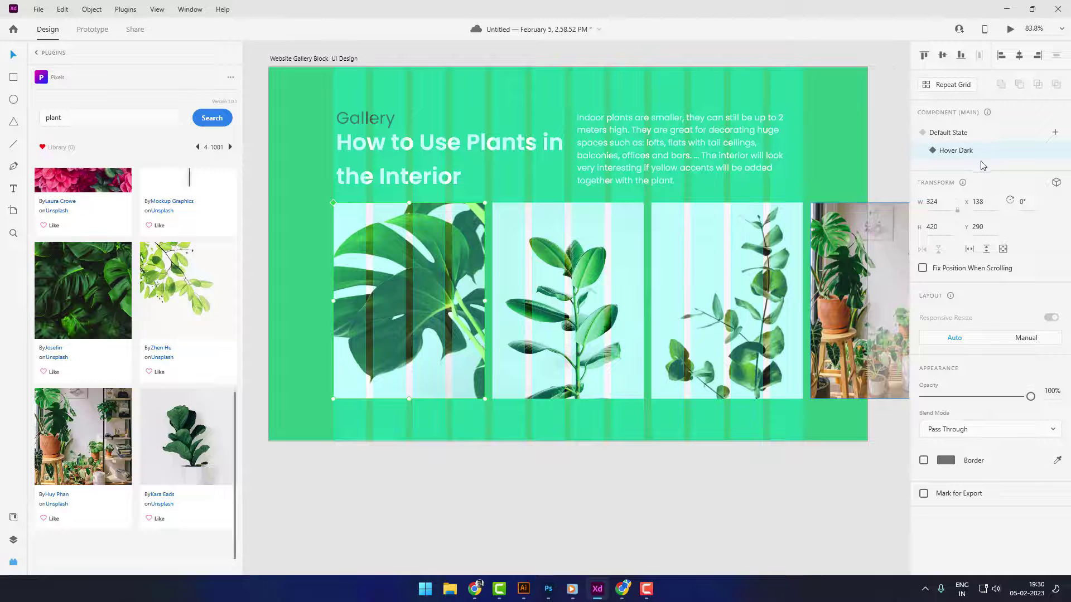
Draw a rectangle inside the component's Hover Dark state and fit it over the monstera photo at 324 by 420
double_click(439, 269)
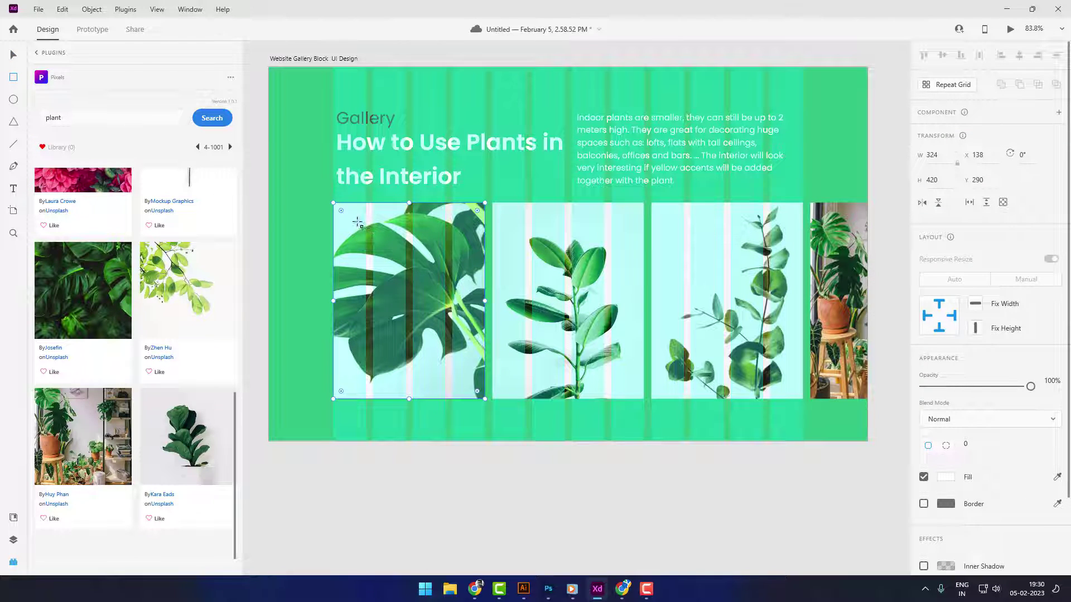
drag(357, 222, 462, 337)
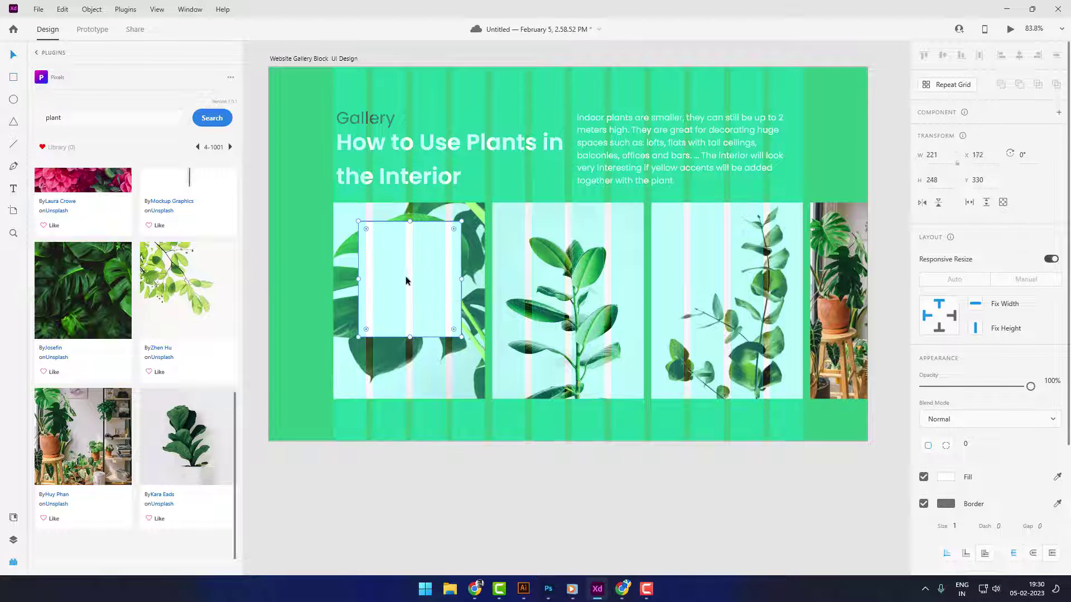
drag(406, 281, 399, 265)
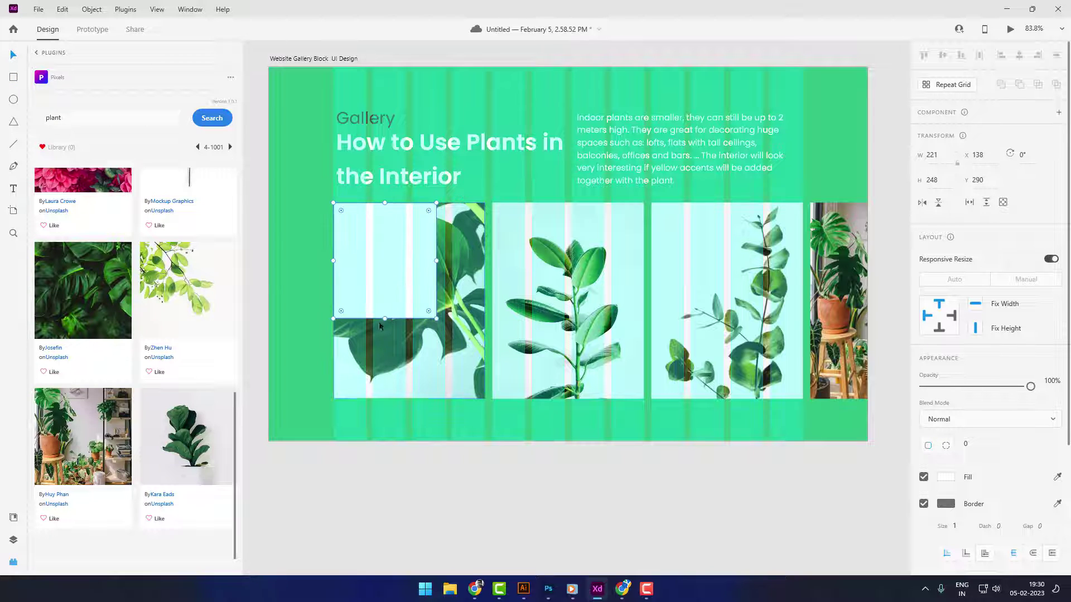
drag(385, 319, 393, 398)
drag(434, 301, 485, 300)
Remove the overlay rectangle's border, fill it with black and set its opacity to 26%
click(924, 503)
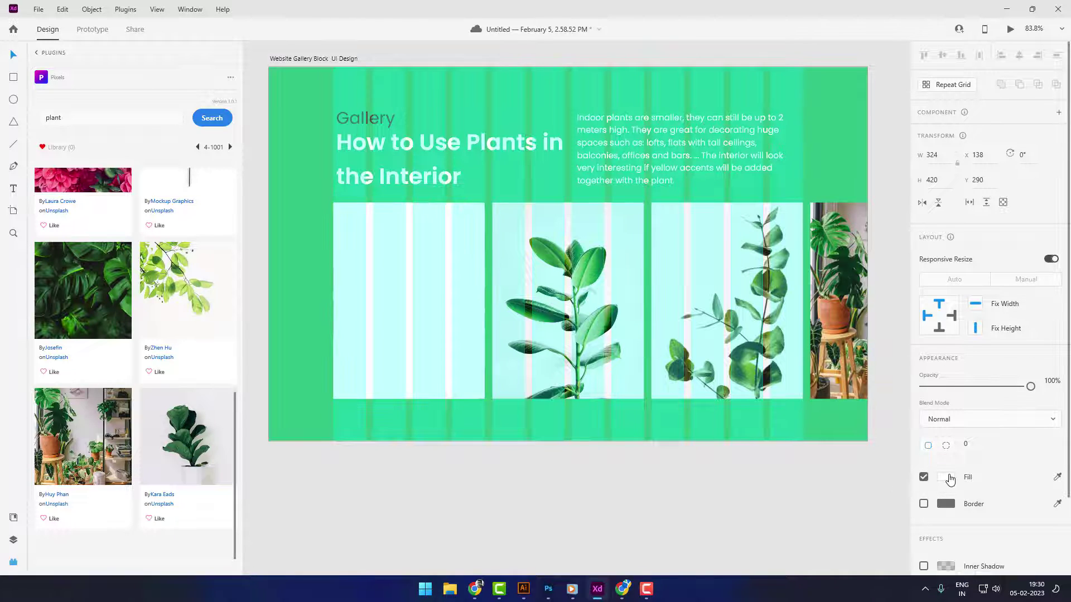
click(945, 477)
drag(813, 454, 748, 535)
drag(1016, 385, 951, 392)
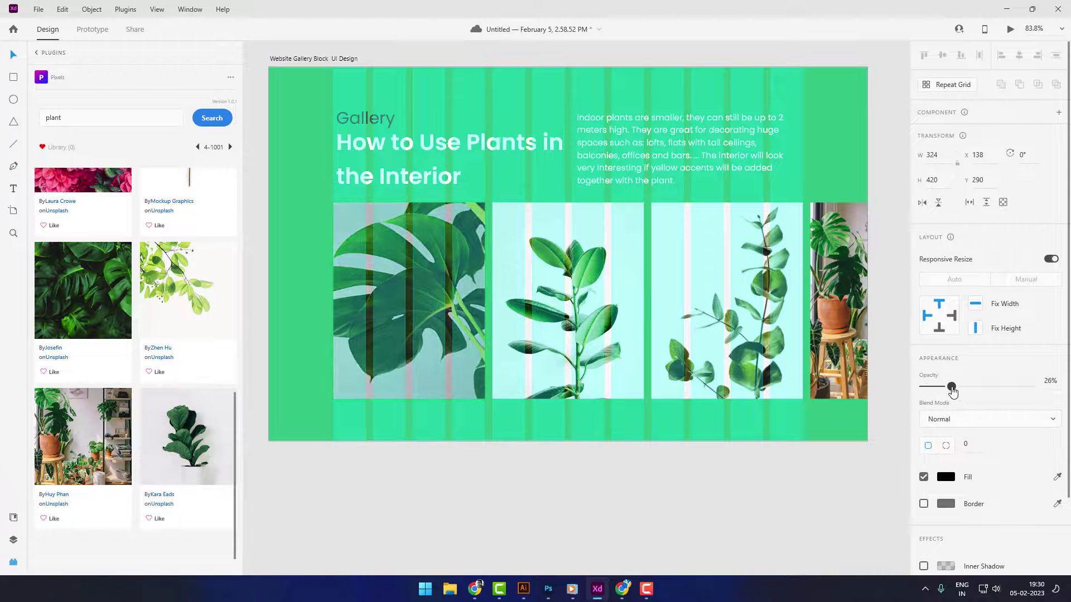
click(554, 491)
Compare the monstera component's Default State with Hover Dark and leave it on Default State
click(457, 329)
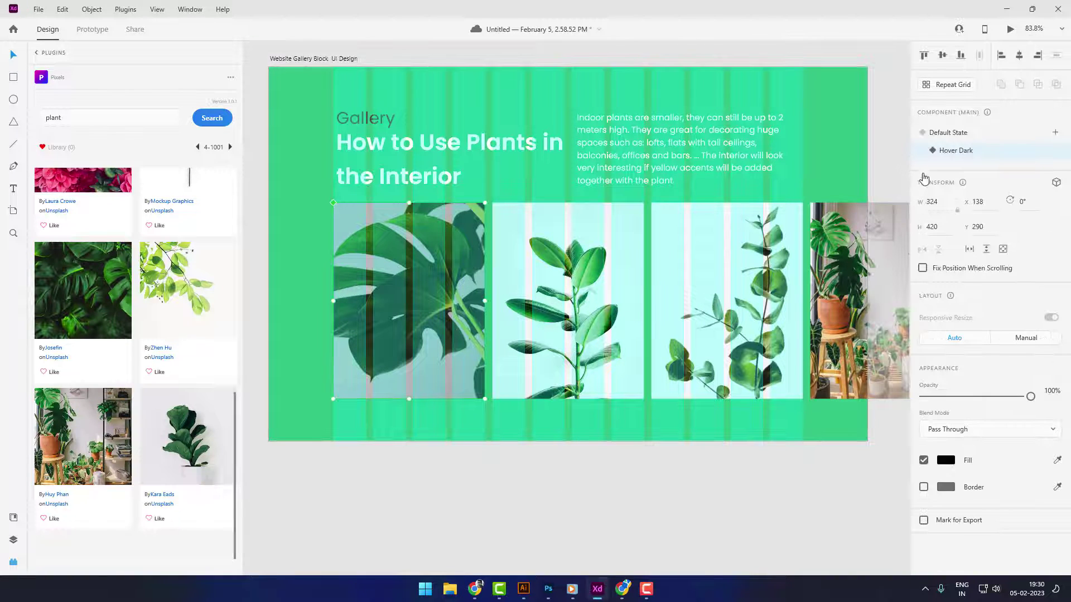
click(950, 135)
click(955, 152)
click(953, 135)
click(956, 150)
click(952, 135)
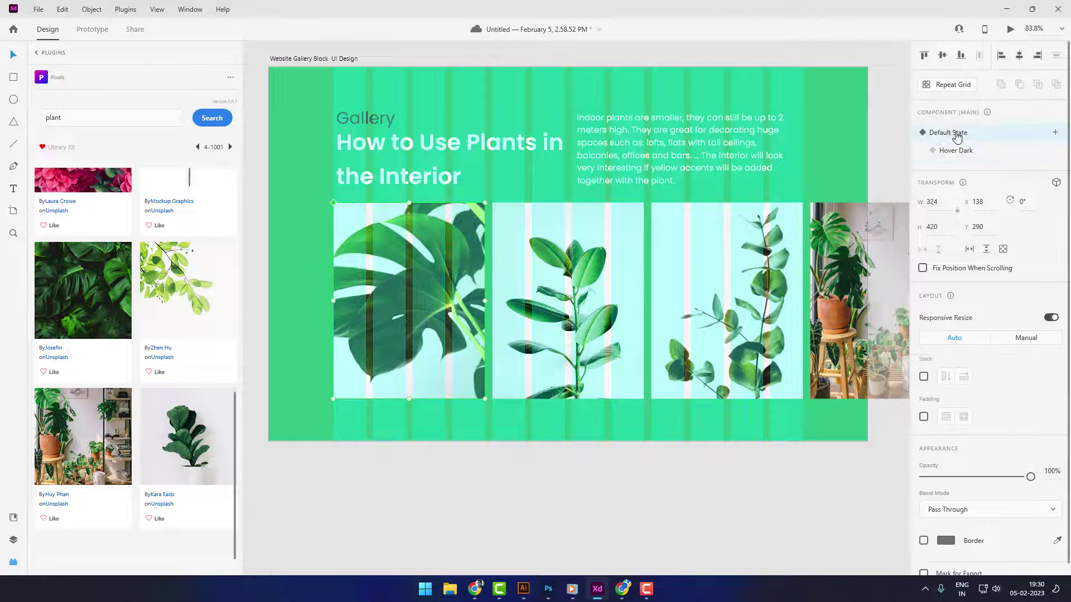
Preview the artboard to test the dark hover effect on the monstera photo, and close the preview
click(1011, 29)
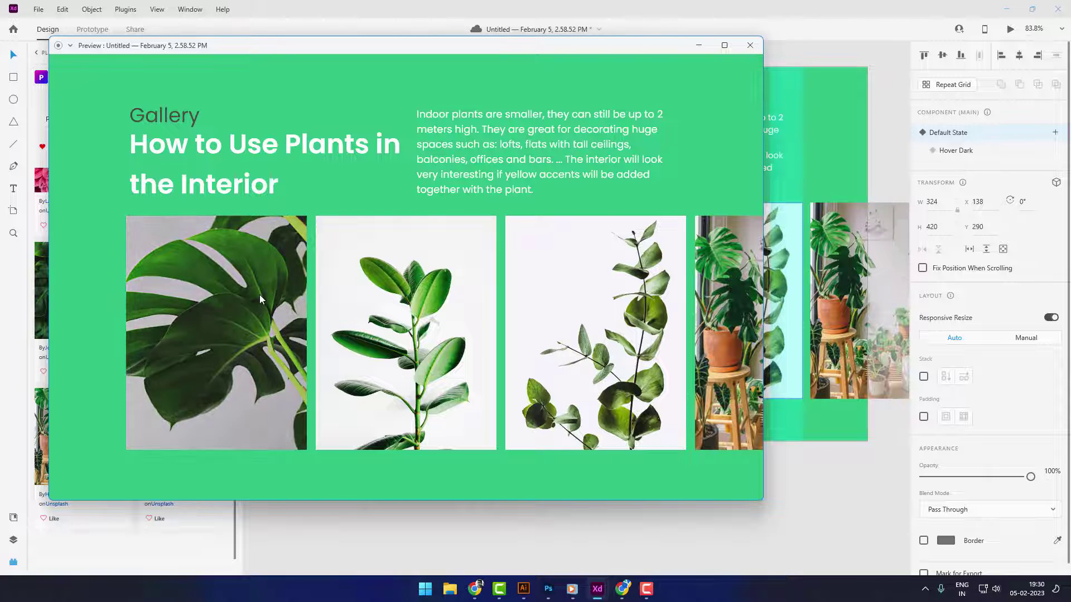
click(748, 46)
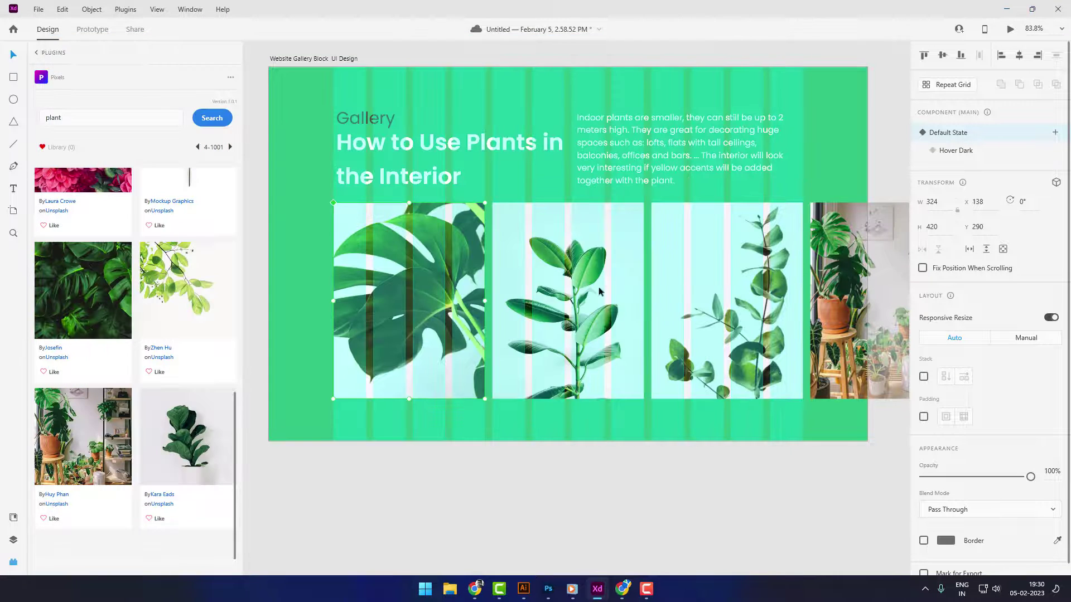
click(554, 516)
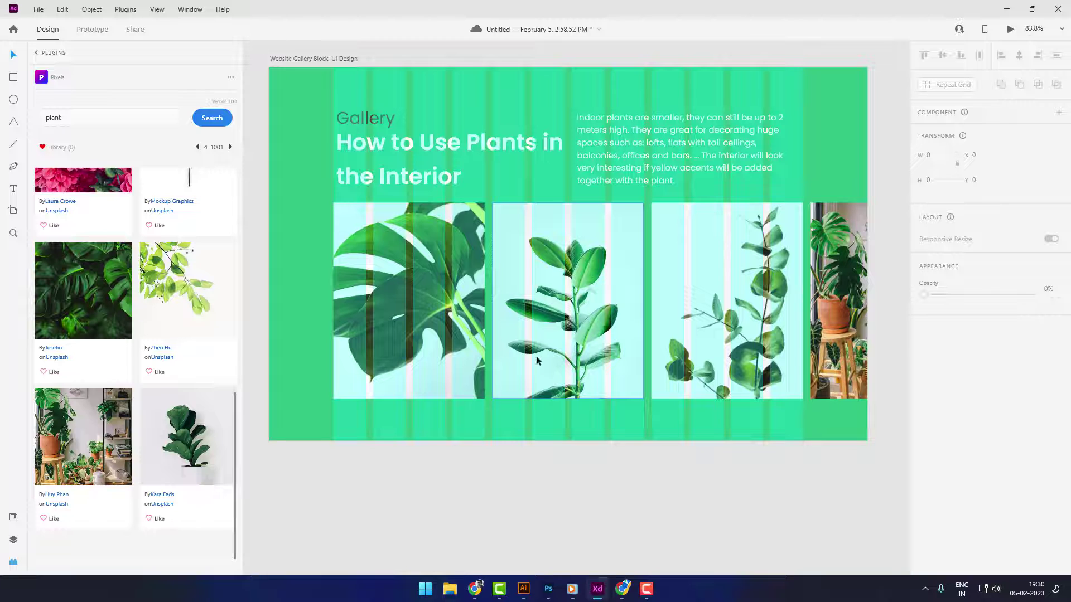
Move the indoor plants paragraph to X 656 and widen its text box to 480
click(603, 167)
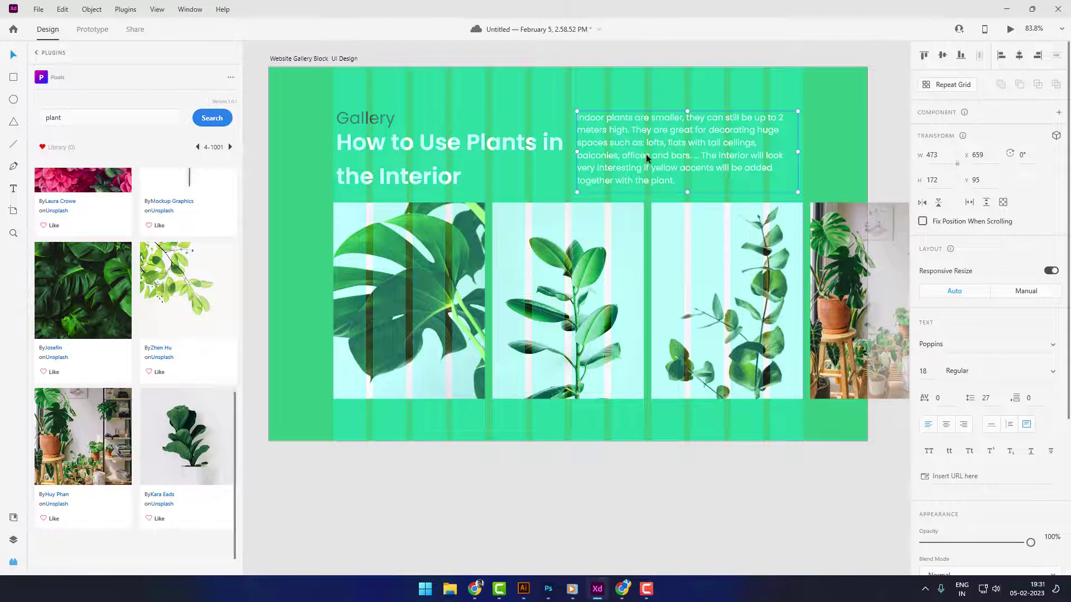
scroll(644, 142, up, 5)
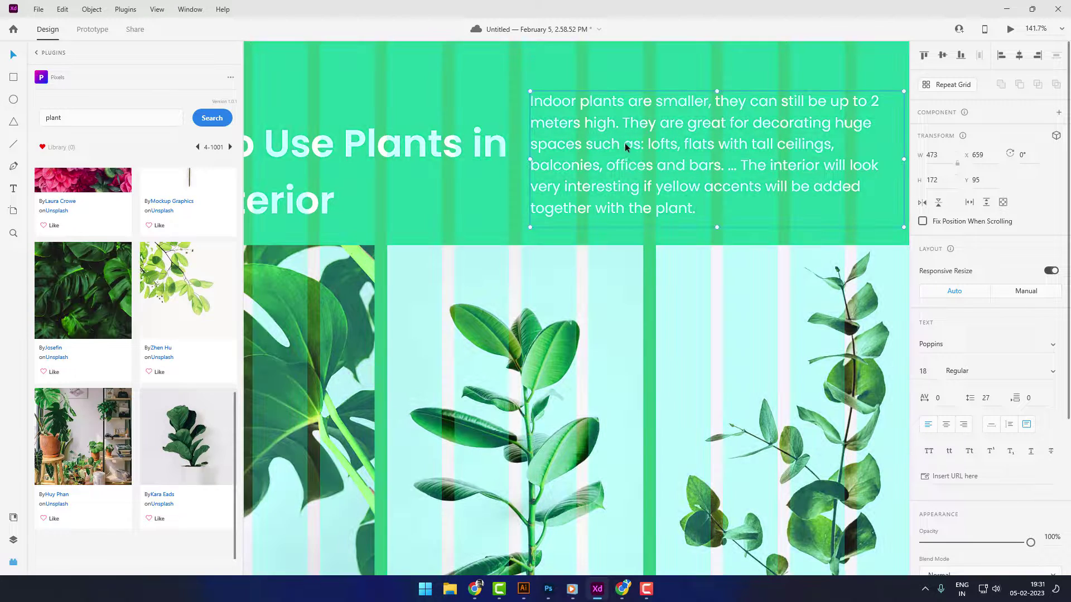
drag(624, 143, 622, 142)
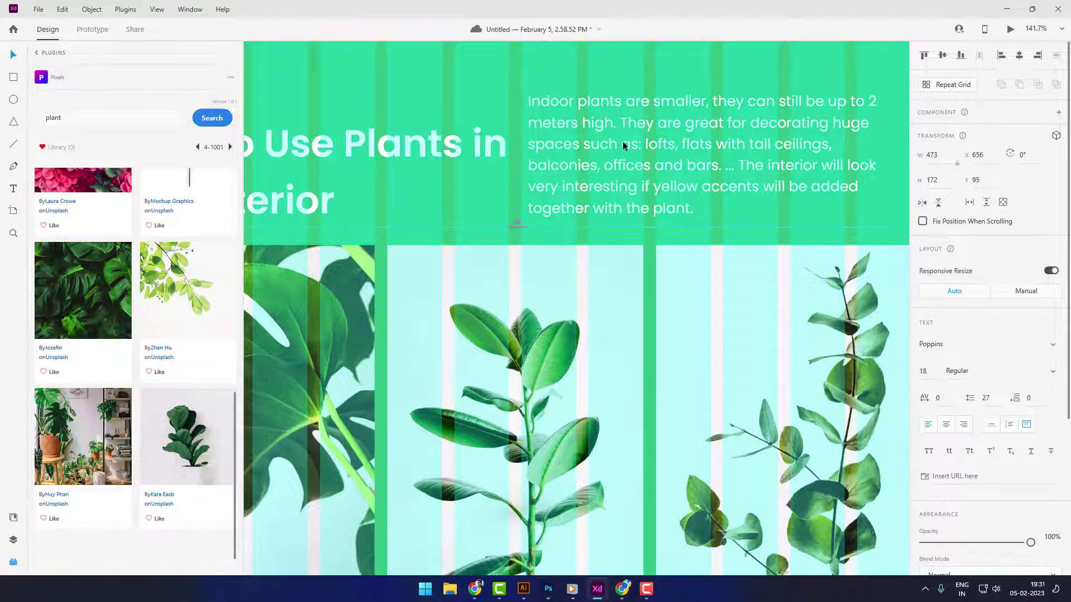
scroll(623, 142, right, 3)
drag(815, 159, 821, 159)
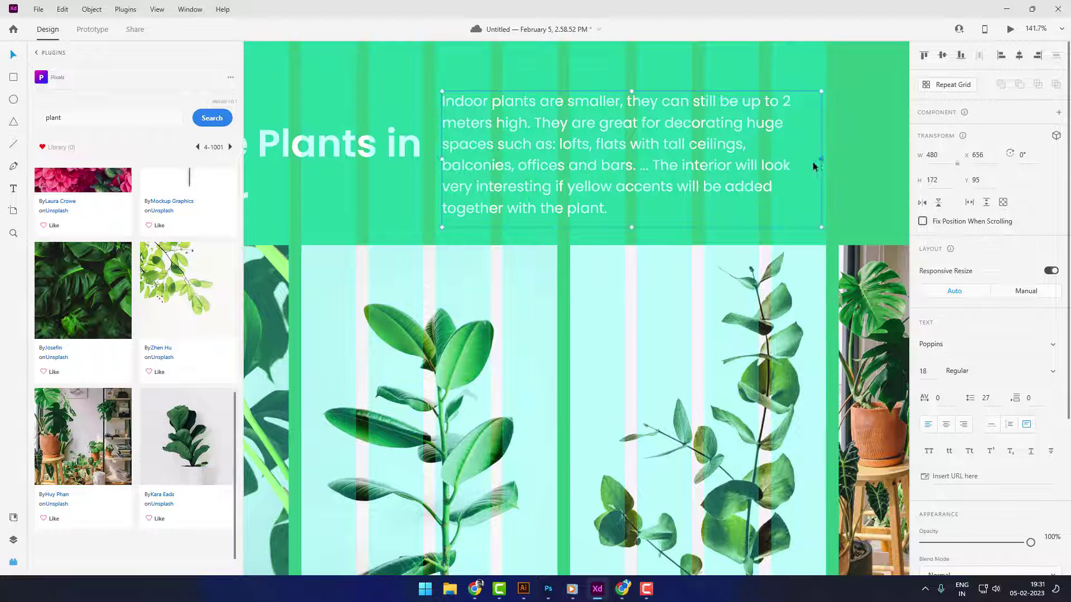
Right-align the text of the Gallery label and the main heading, and align their right edges with each other
scroll(813, 165, left, 7)
click(500, 153)
shift+click(296, 107)
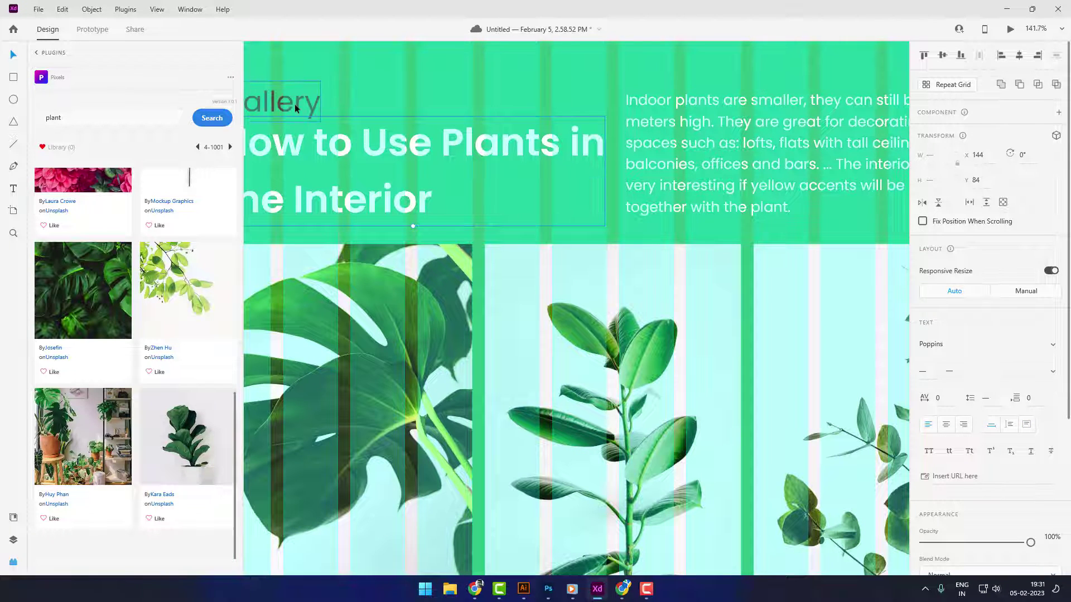
shift+click(764, 167)
click(964, 428)
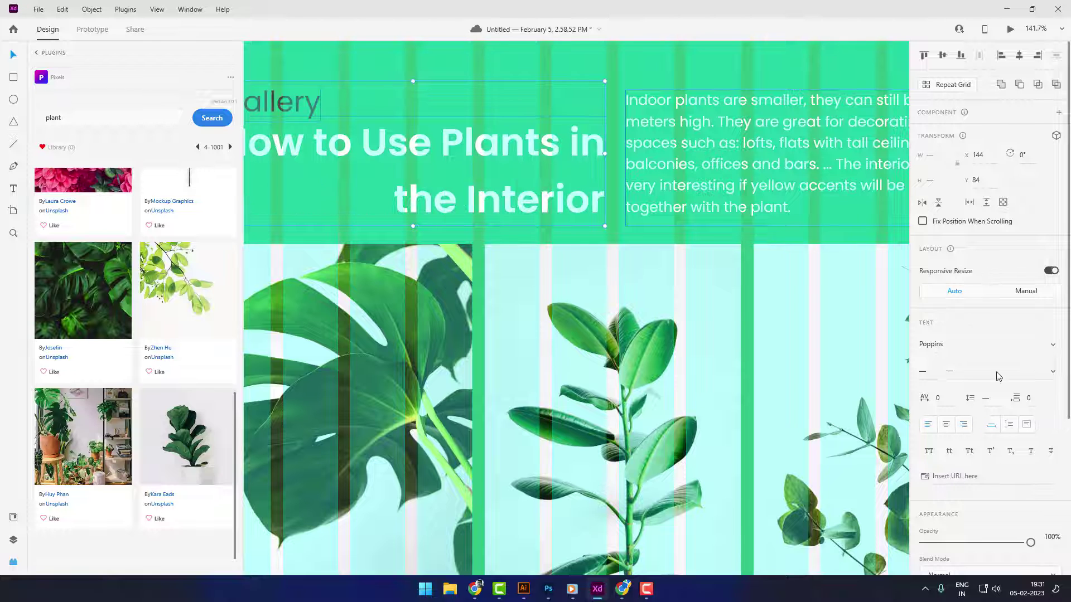
click(1037, 55)
key(ctrl+0)
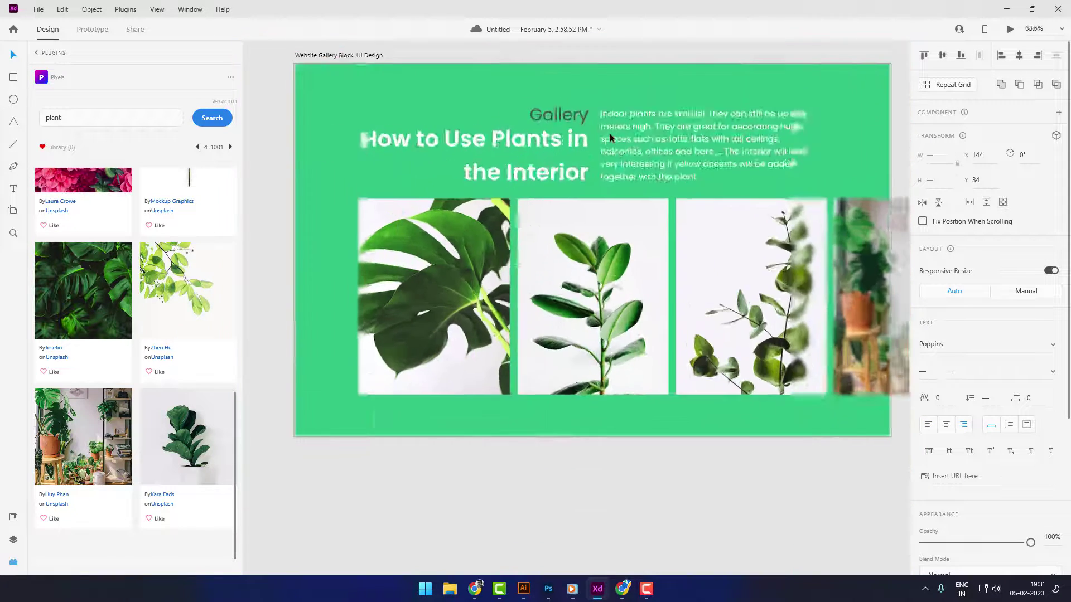
click(708, 414)
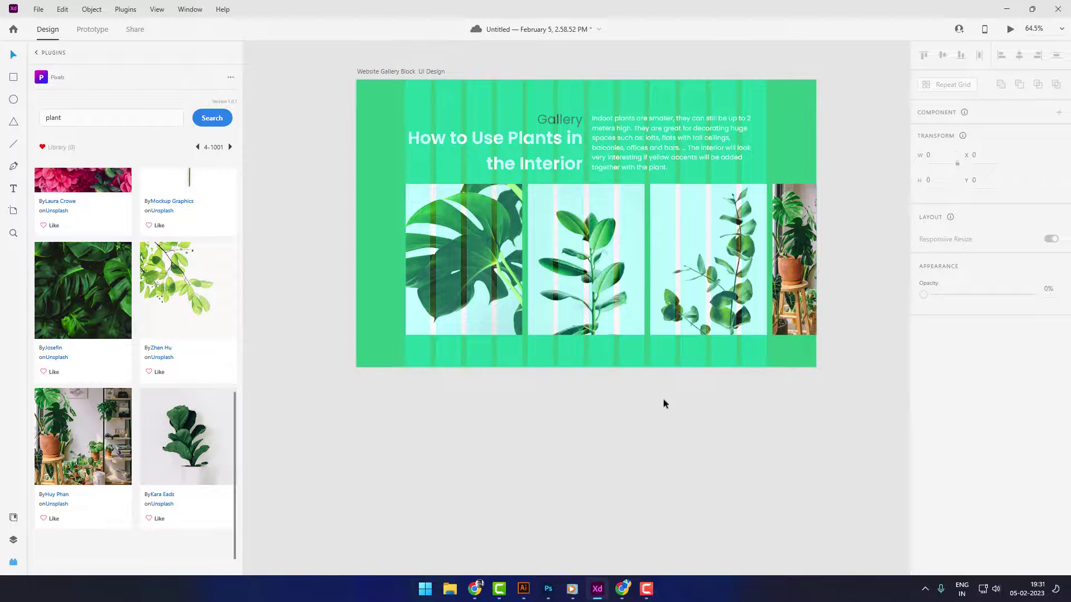
scroll(780, 348, up, 2)
scroll(723, 442, up, 3)
scroll(722, 442, left, 2)
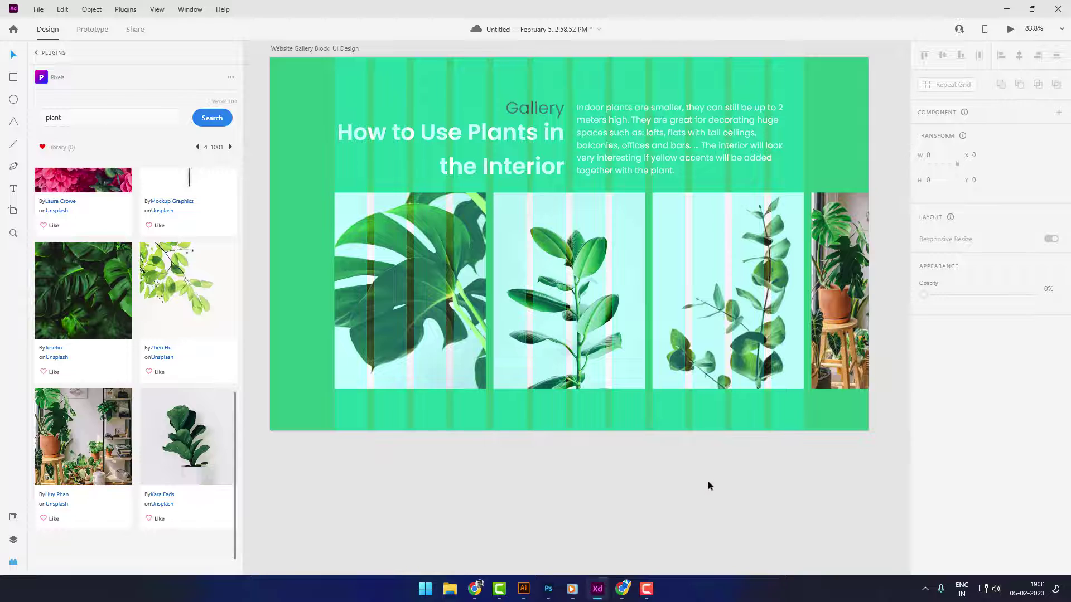
scroll(708, 480, up, 1)
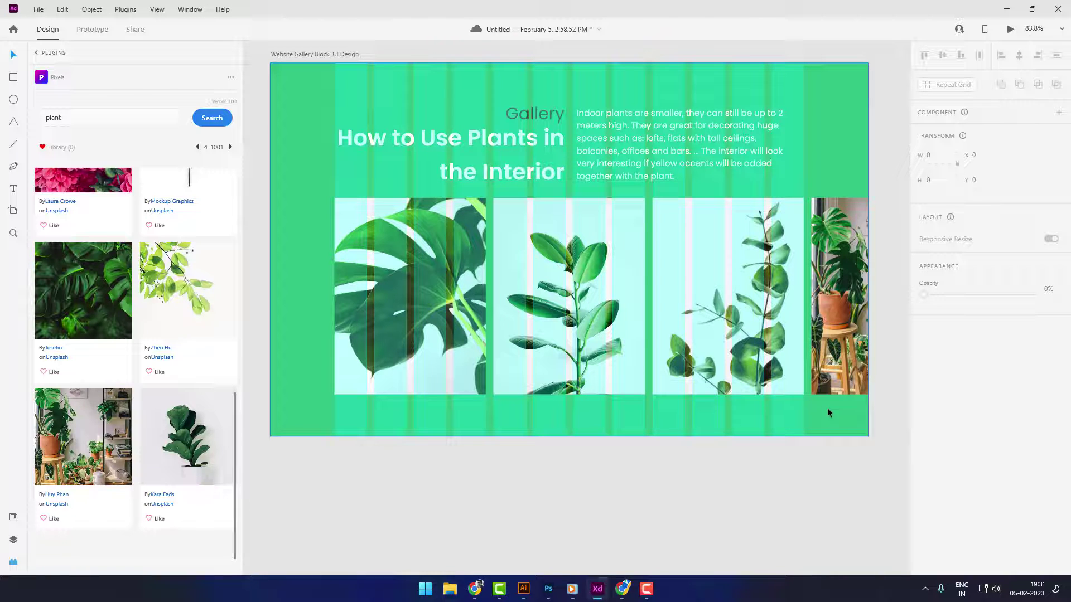
scroll(708, 438, up, 3)
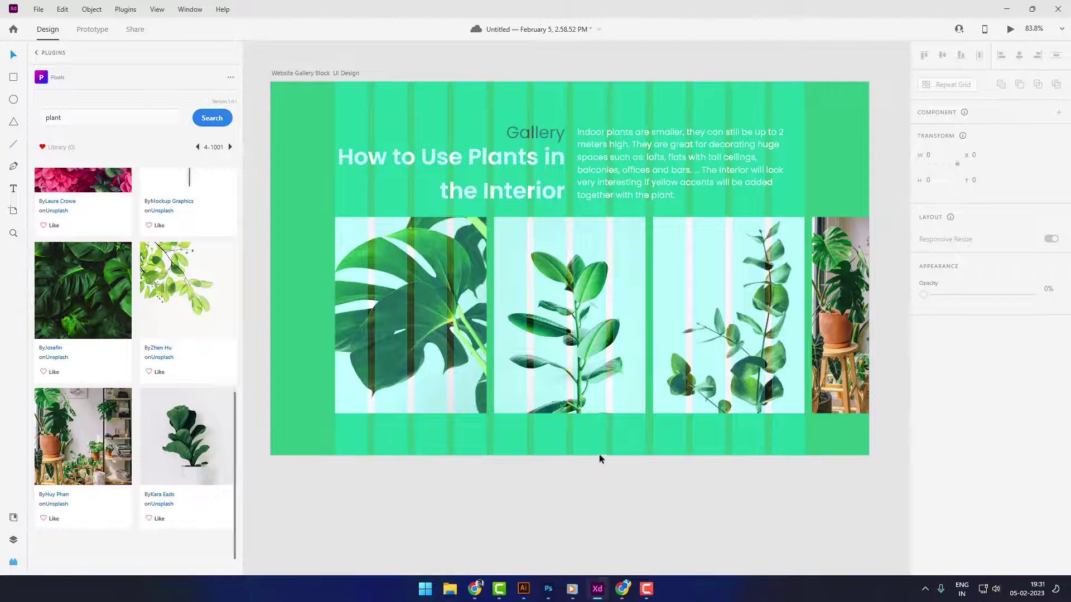
Hide the plugins pane and open a preview of the Website Gallery Block artboard, moving the preview window toward the center
click(13, 561)
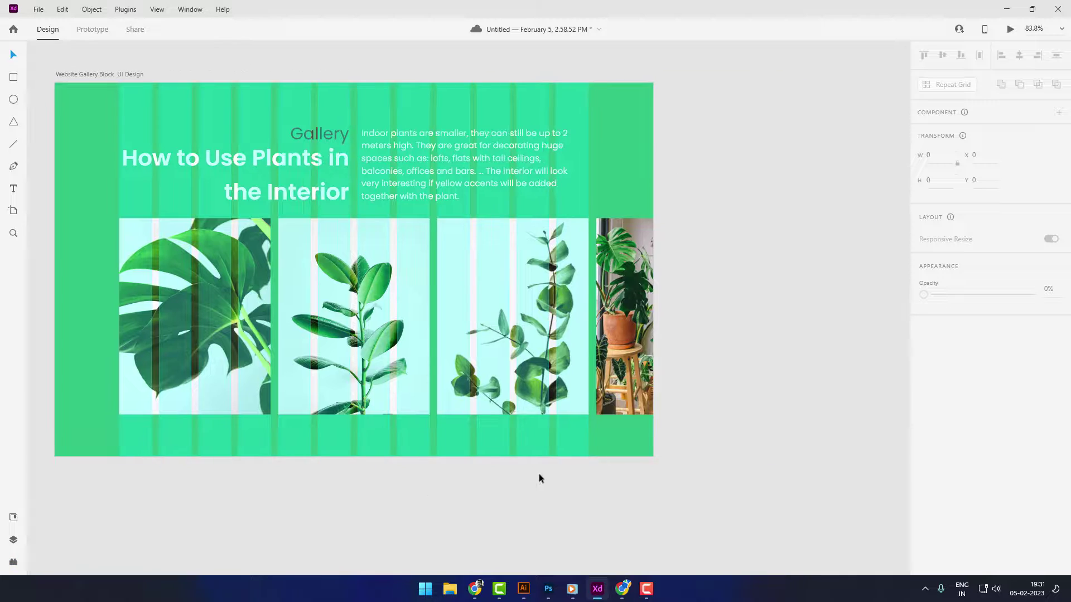
scroll(820, 215, left, 4)
click(226, 78)
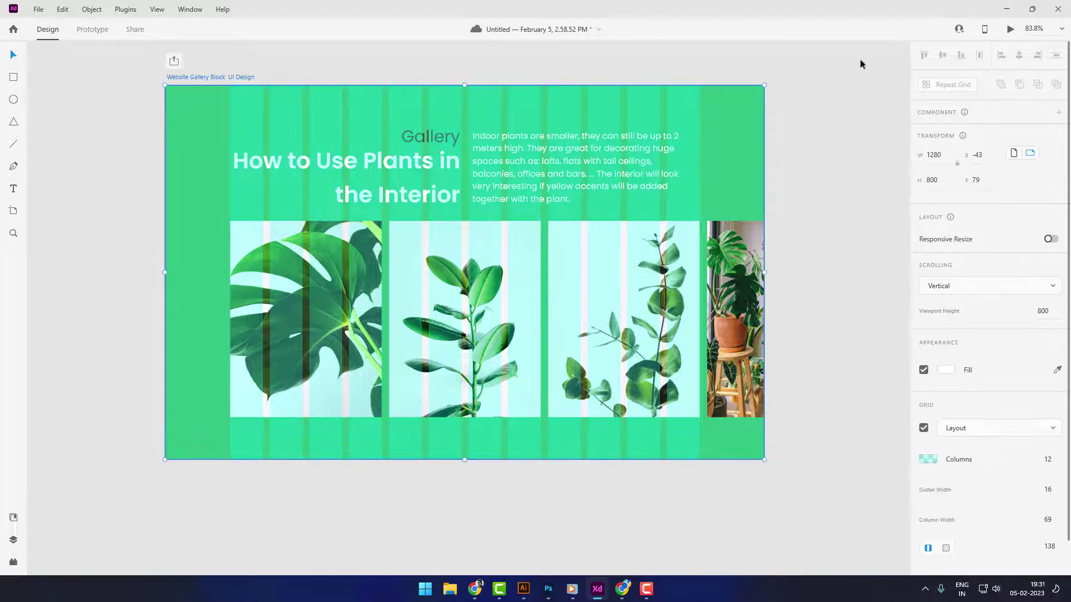
click(1009, 29)
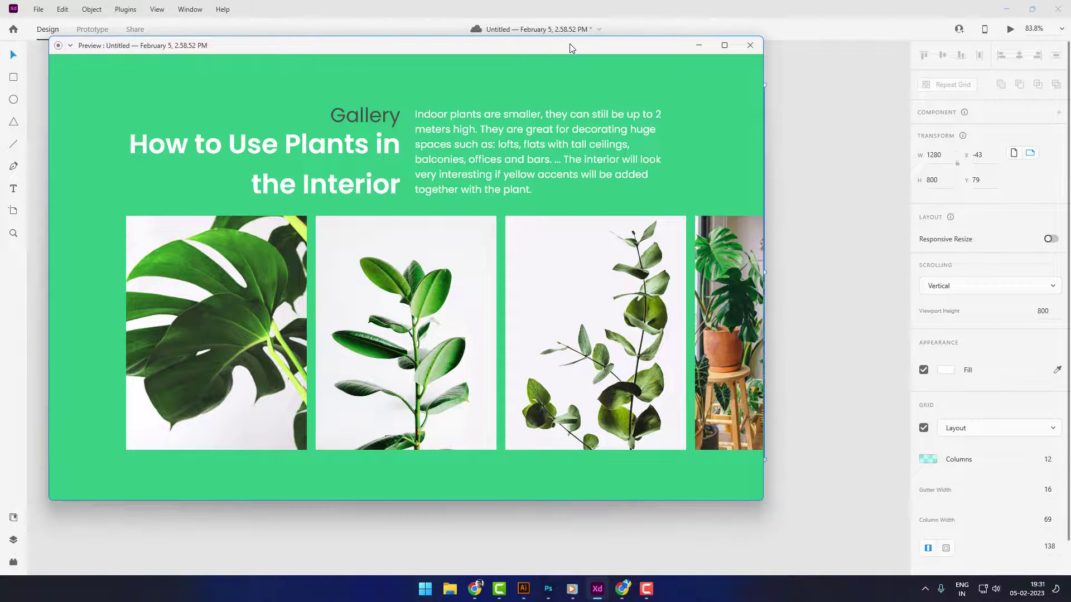
drag(570, 45, 635, 52)
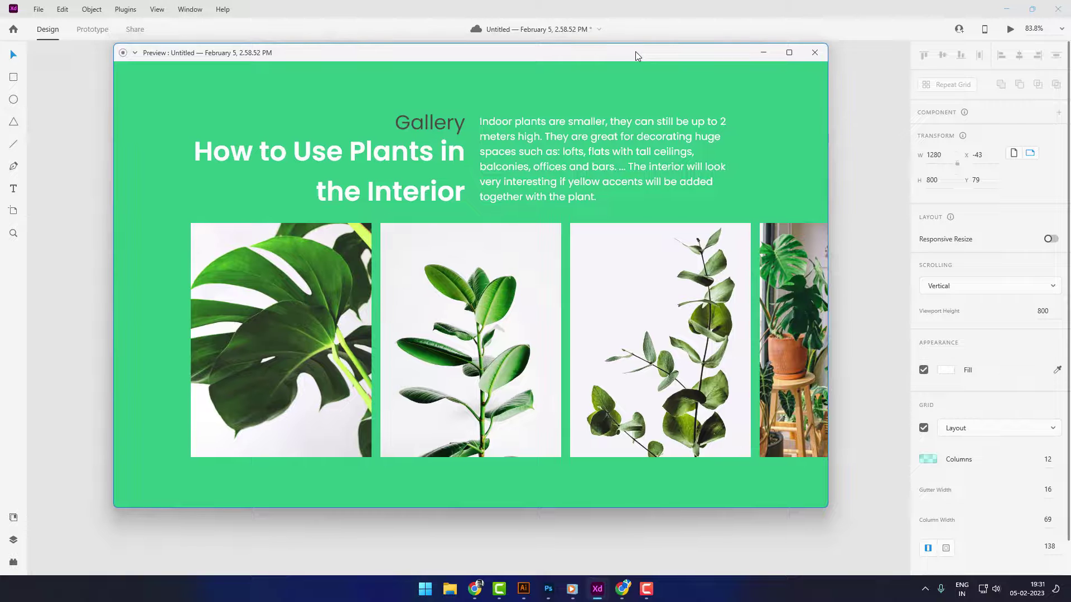